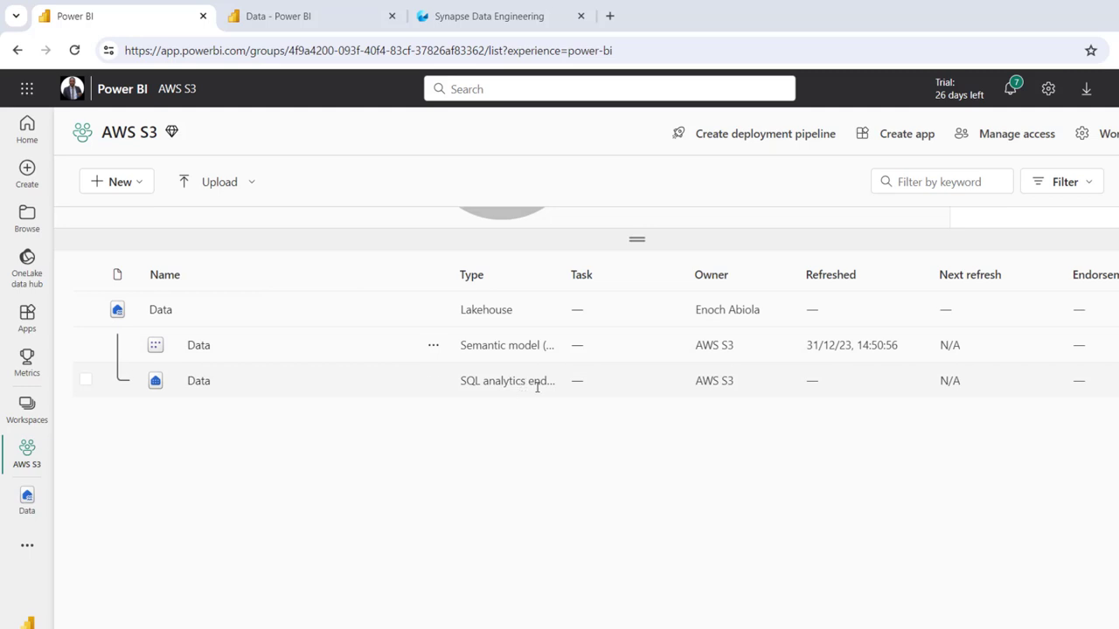
Preview the salesdata table in the Data lakehouse, then return to the AWS S3 workspace tab
left_click(161, 311)
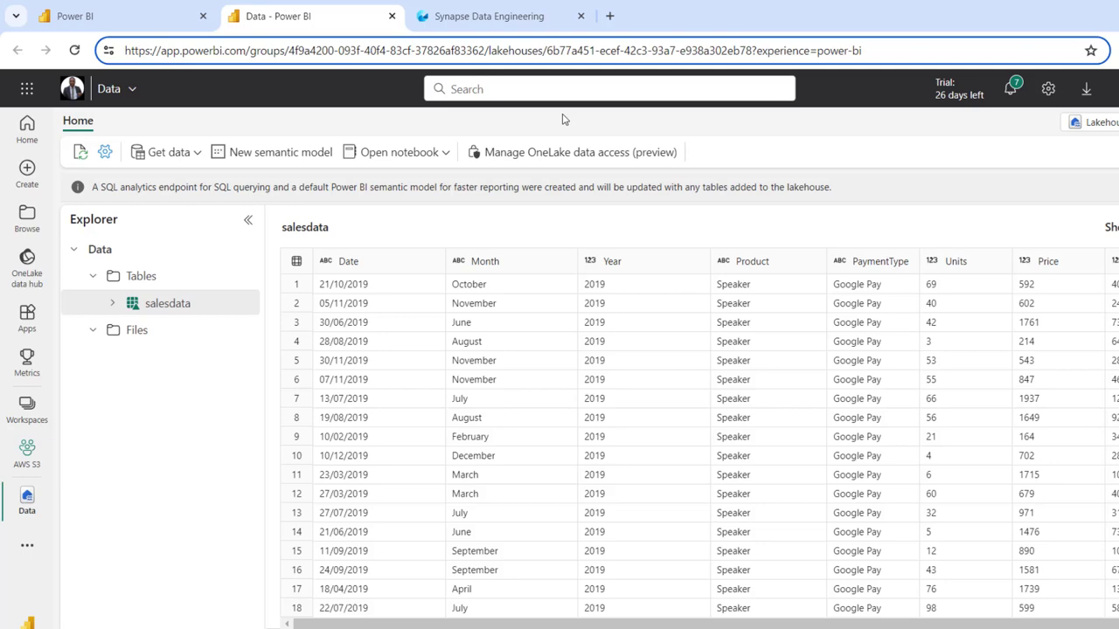
left_click(487, 17)
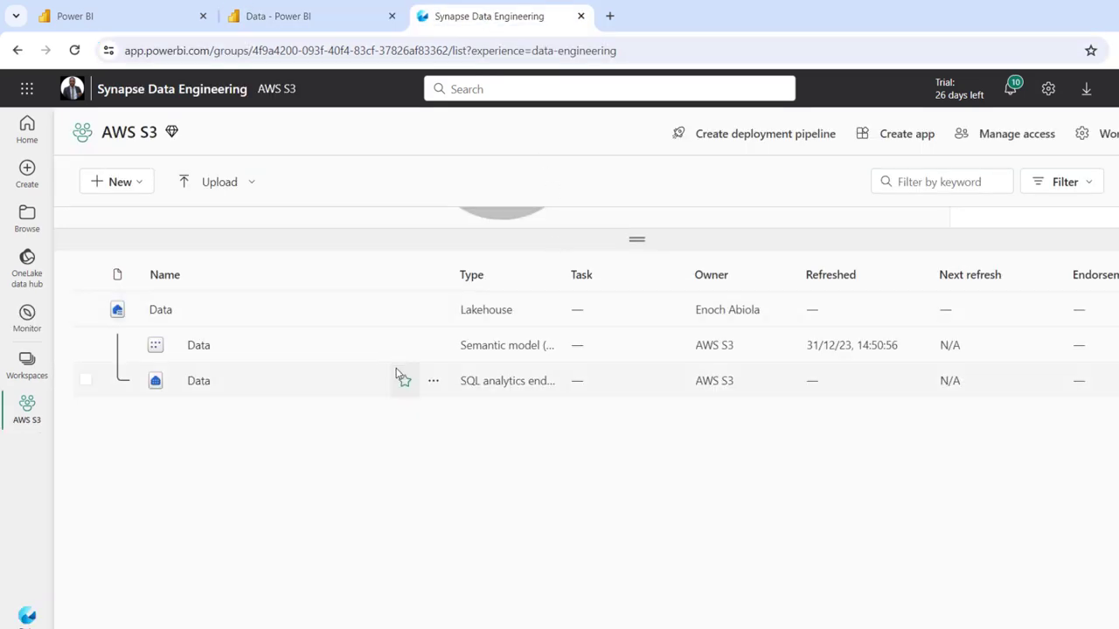
Create a new workspace named Lakehouse Data Transfer
left_click(27, 360)
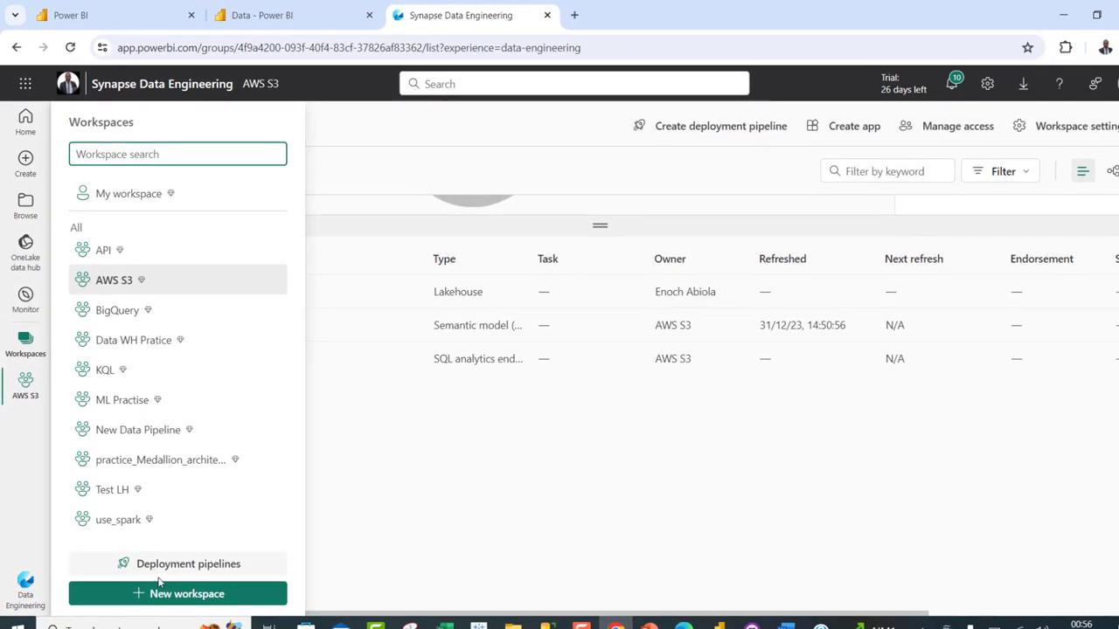
left_click(164, 609)
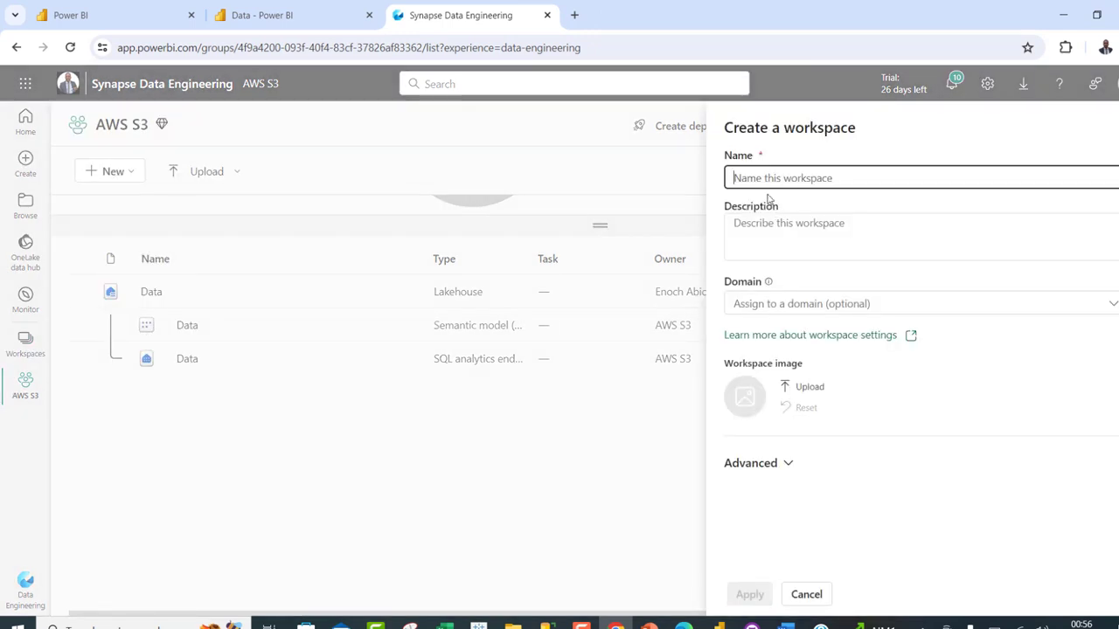
type("Lakehouse Data Transfer")
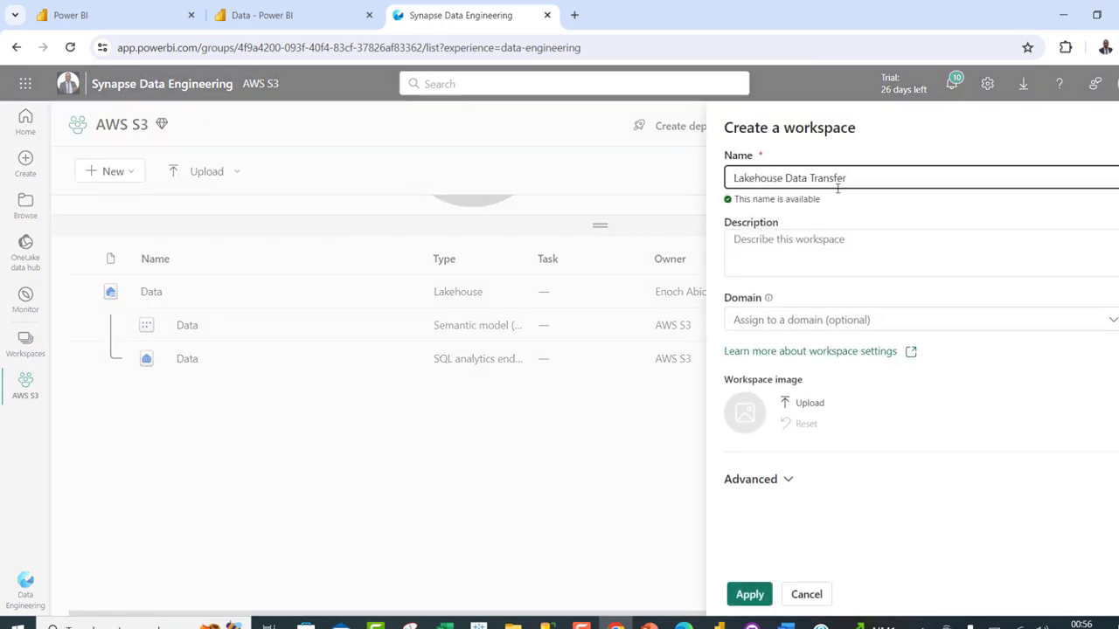
left_click(755, 596)
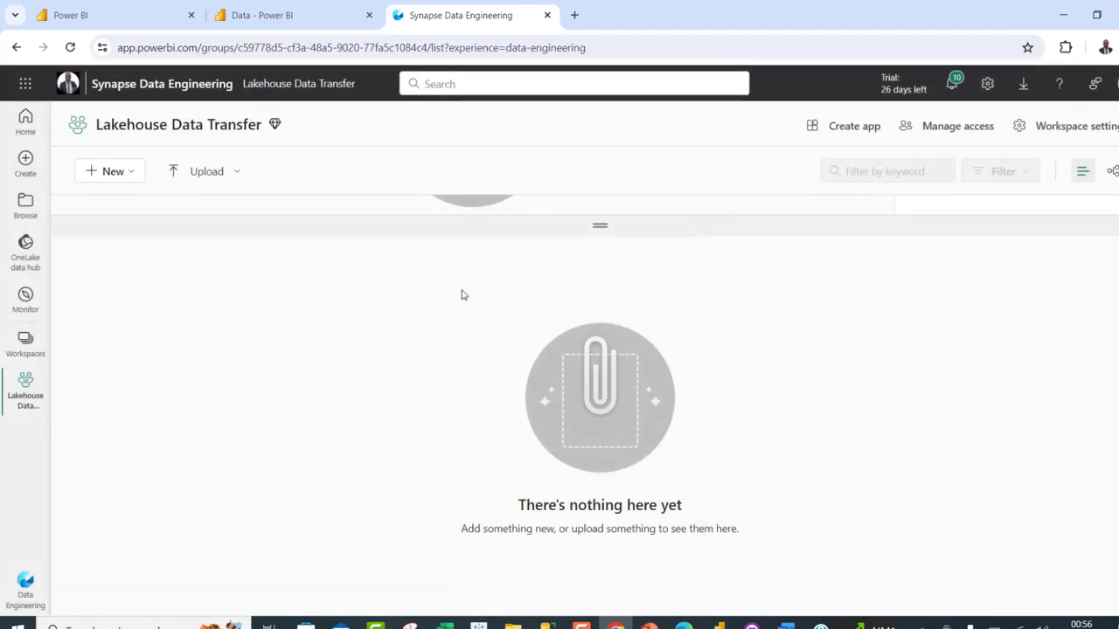
Create a data pipeline named Lakehouse Data Transfer in that workspace
left_click(128, 177)
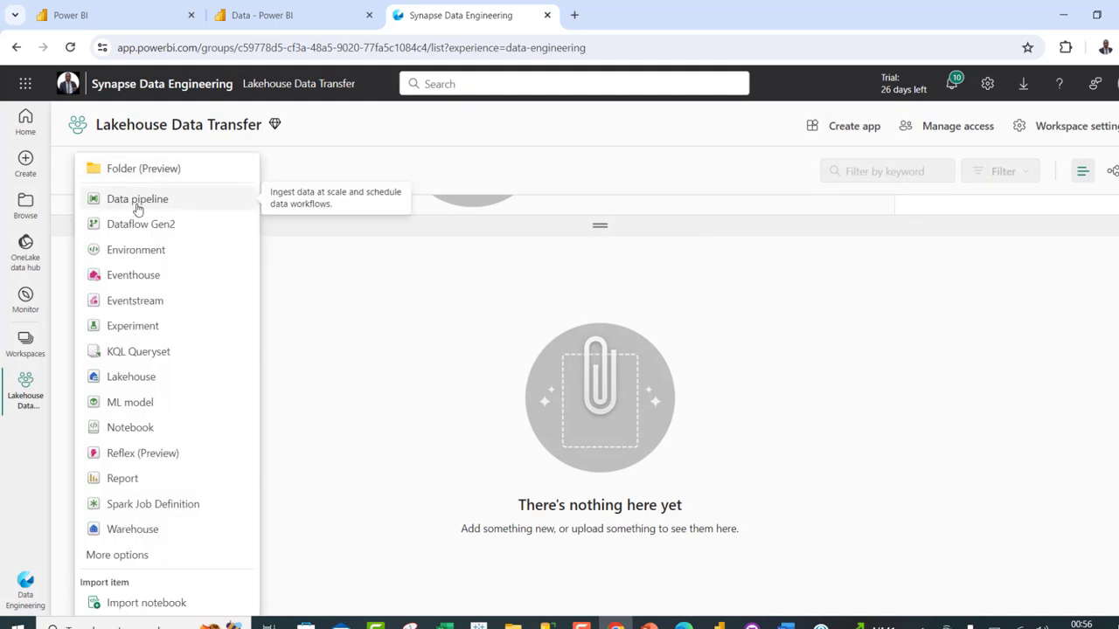
left_click(137, 199)
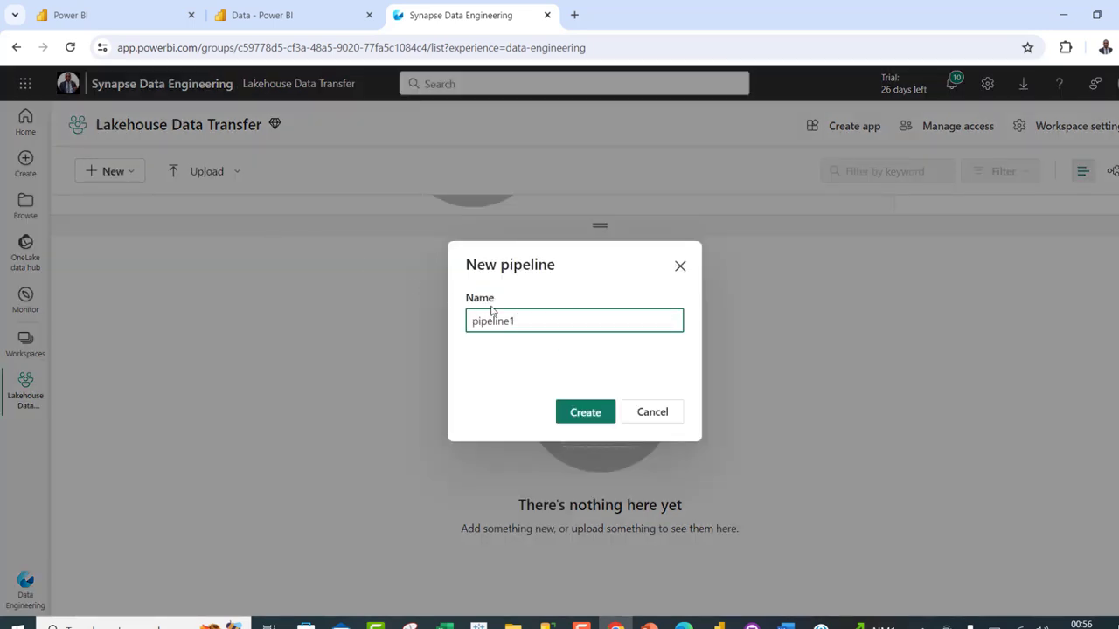
double_click(530, 317)
type("Lakehouse Data Transfer")
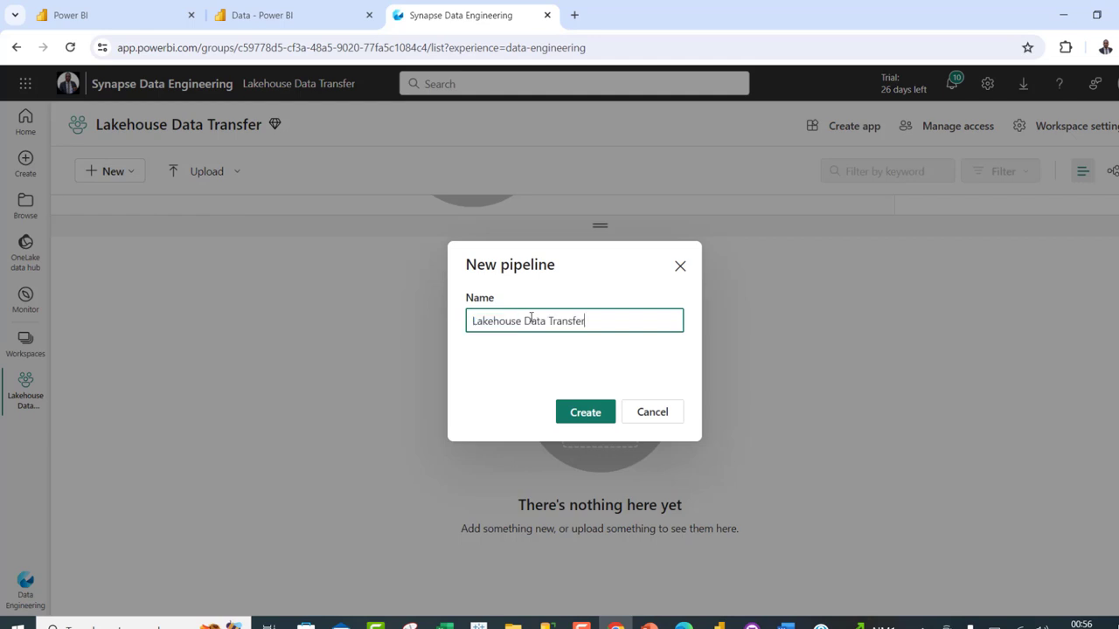
left_click(587, 414)
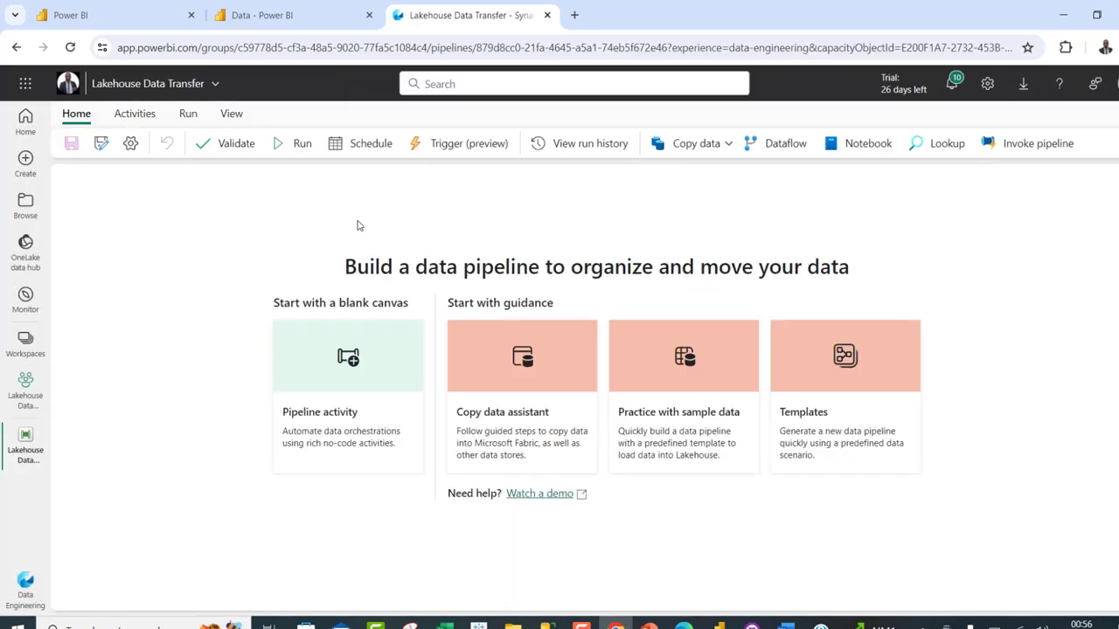
Add a Copy data activity and move it to the canvas centre
left_click(144, 119)
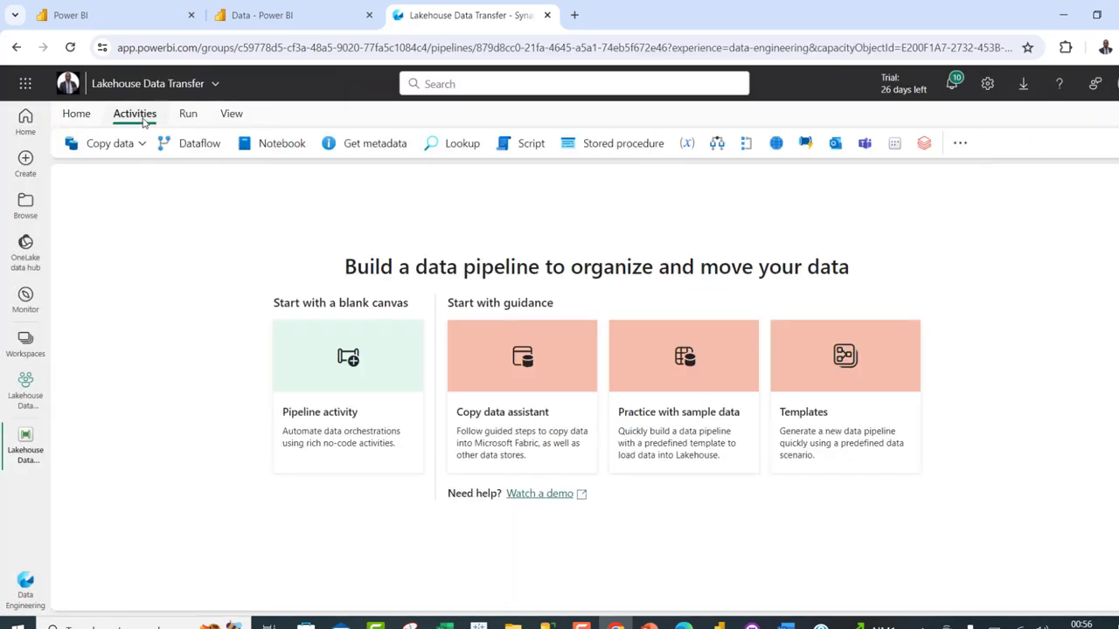
left_click(108, 147)
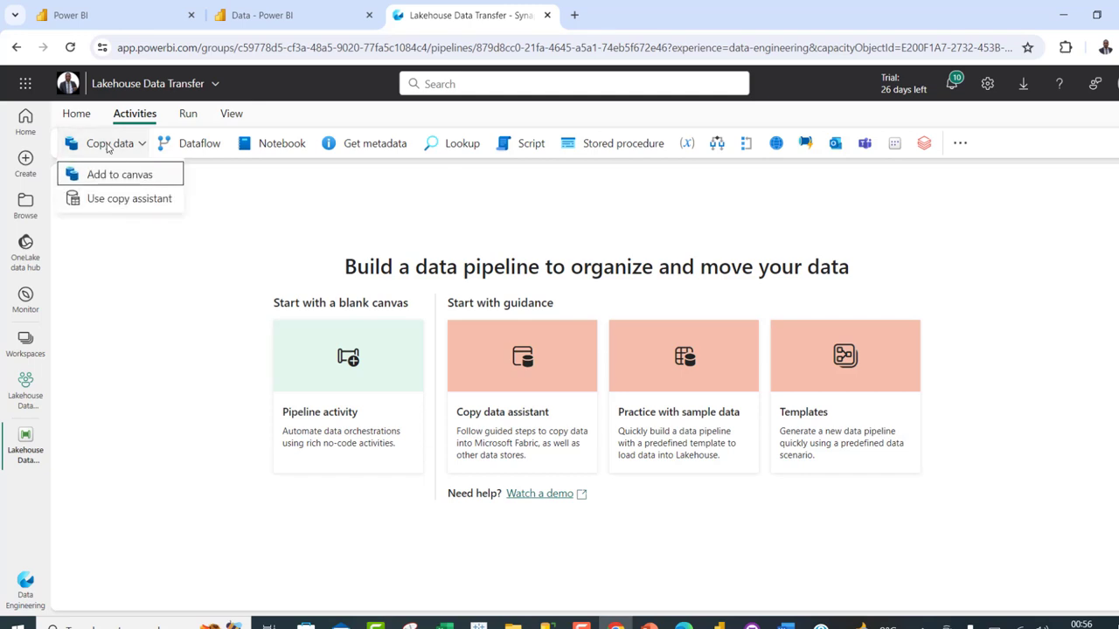
left_click(123, 175)
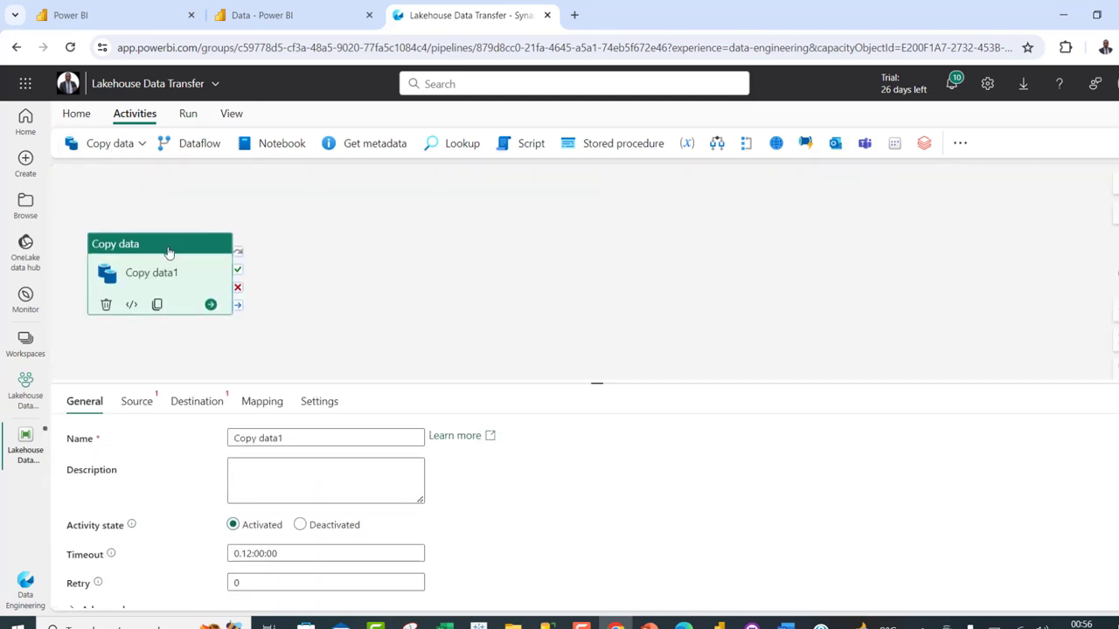
left_click_drag(169, 253, 492, 227)
Rename the activity 'Lakehouse Data Transfer Pipeline' and view its source settings
left_click_drag(370, 435, 137, 442)
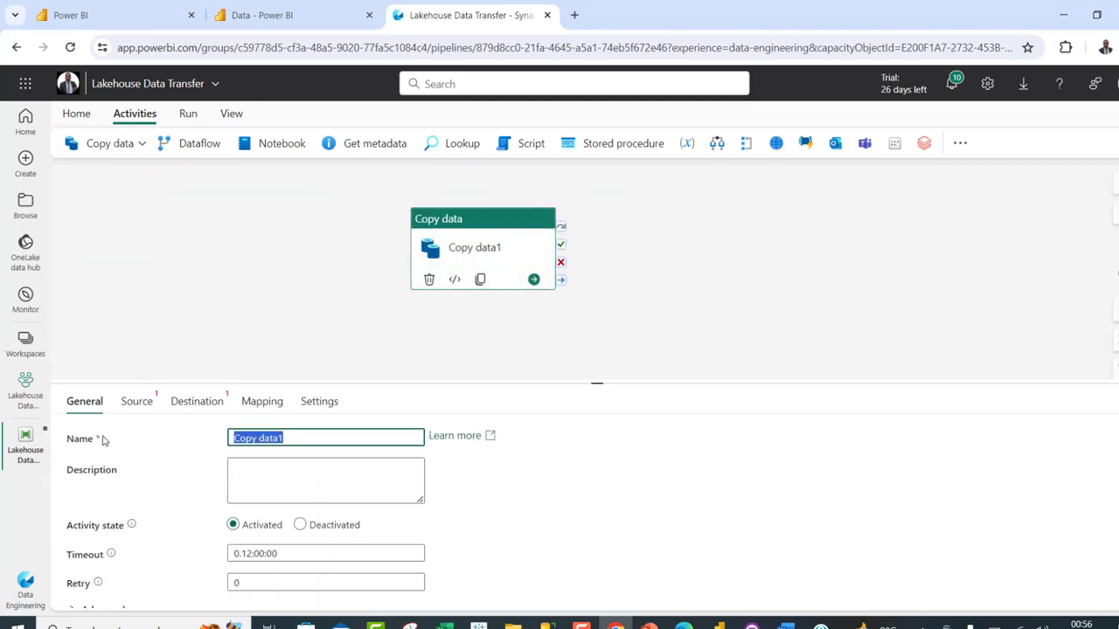
key("ctrl+v")
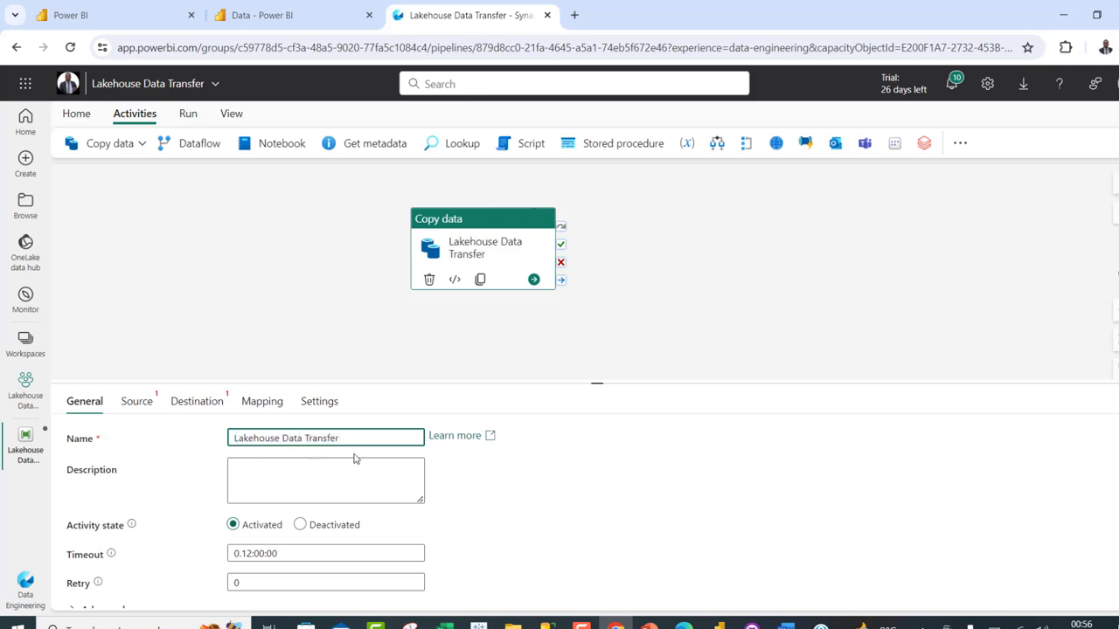
type("Pipeline")
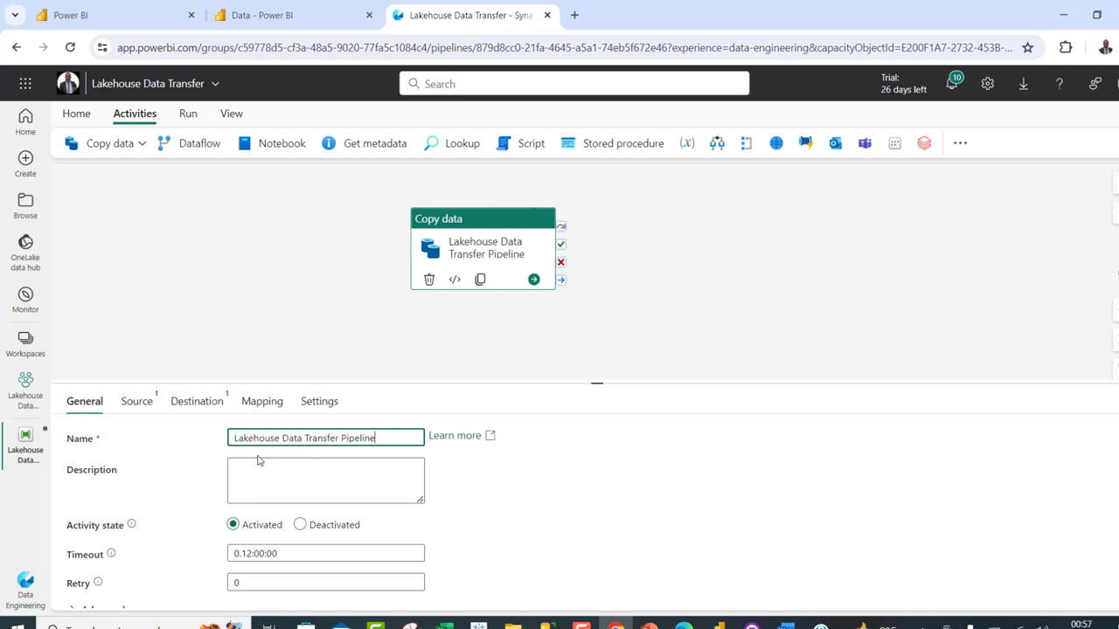
left_click(136, 404)
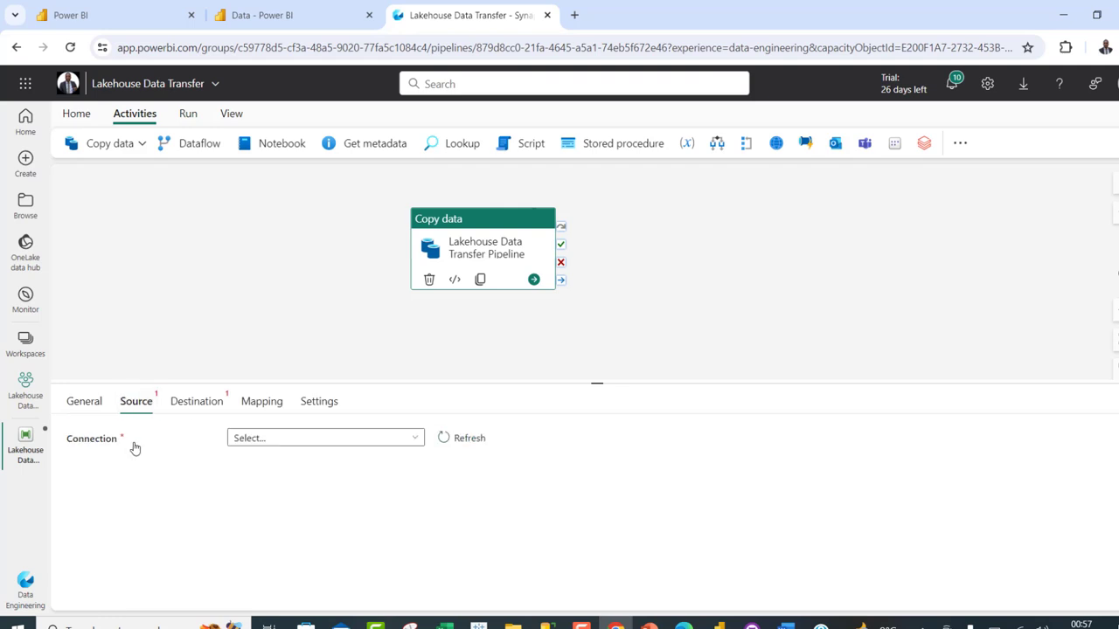
Use dynamic content for the source connection and start a new pipeline parameter
left_click(417, 438)
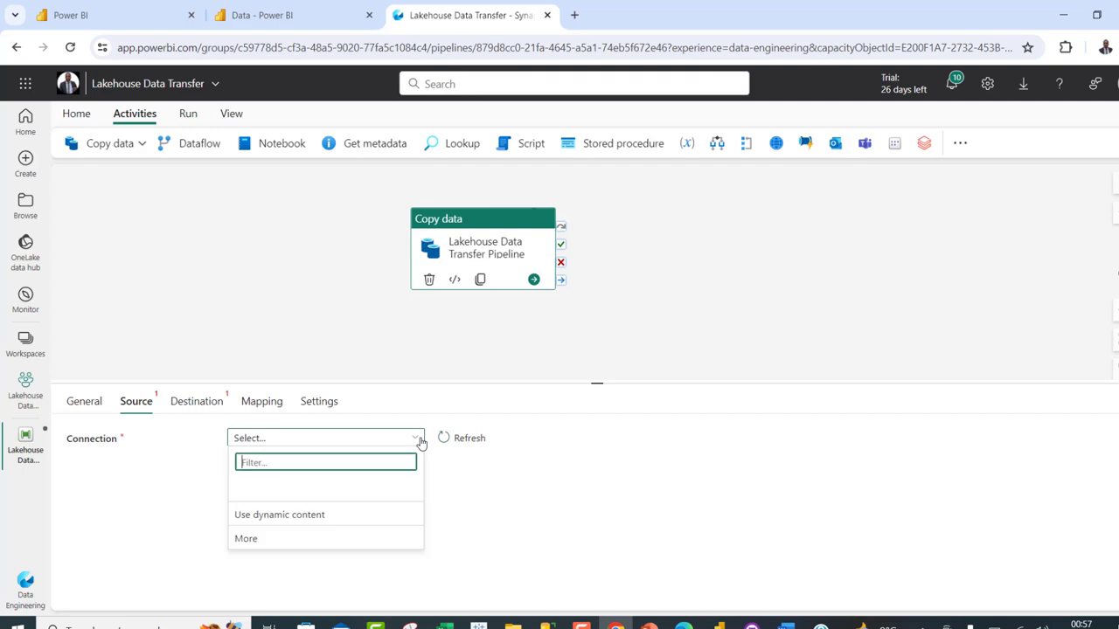
left_click(300, 515)
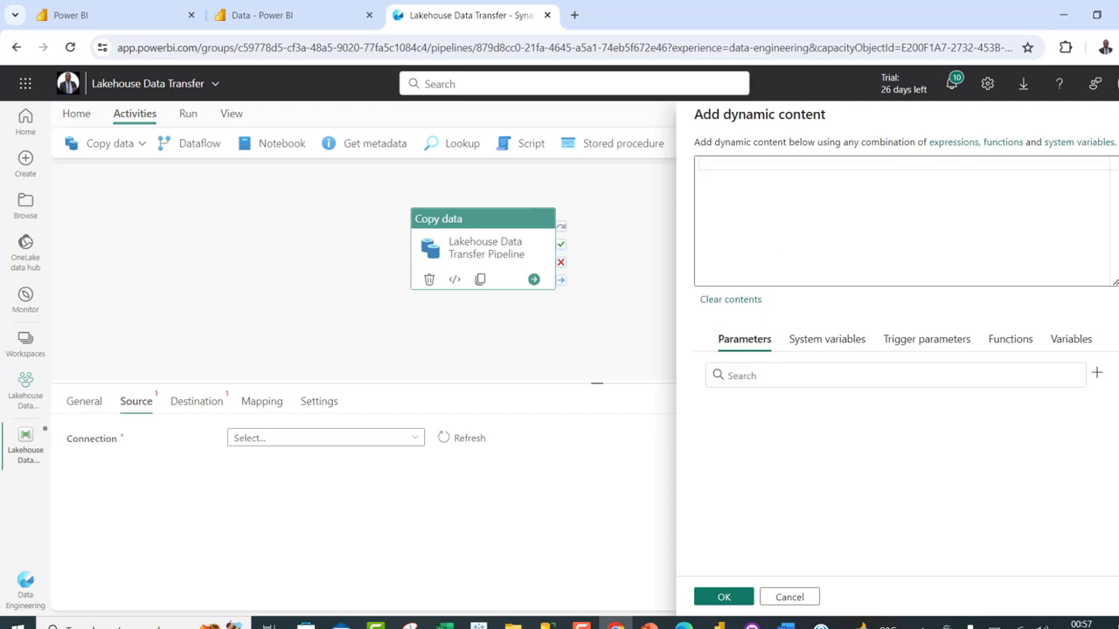
left_click(1096, 374)
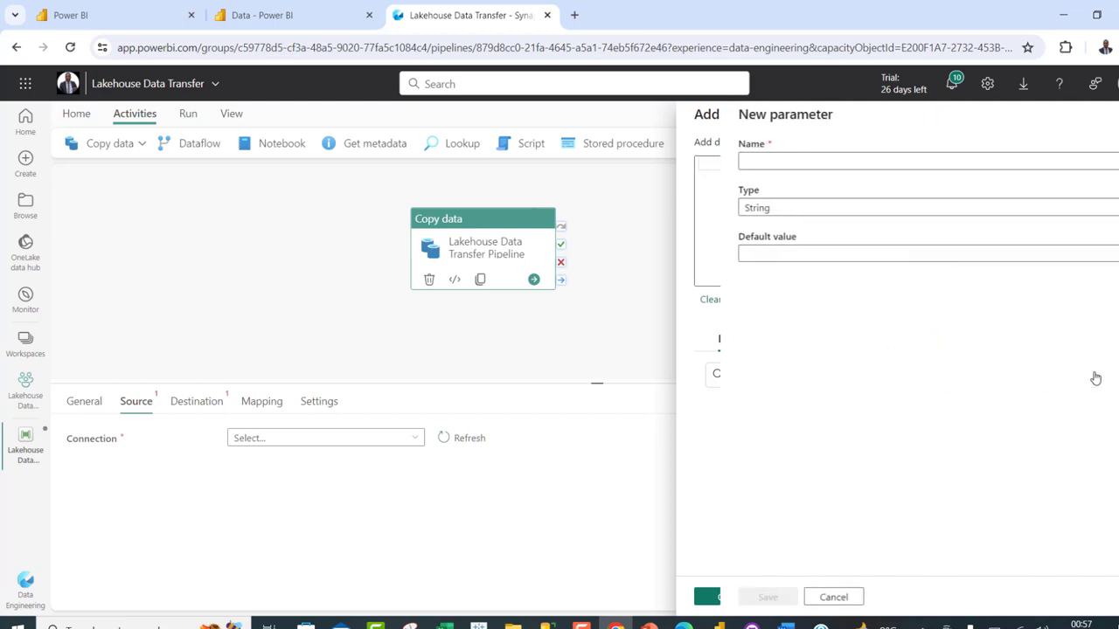
Name the String parameter DataTransfer, then go to the Data lakehouse tab
left_click(759, 162)
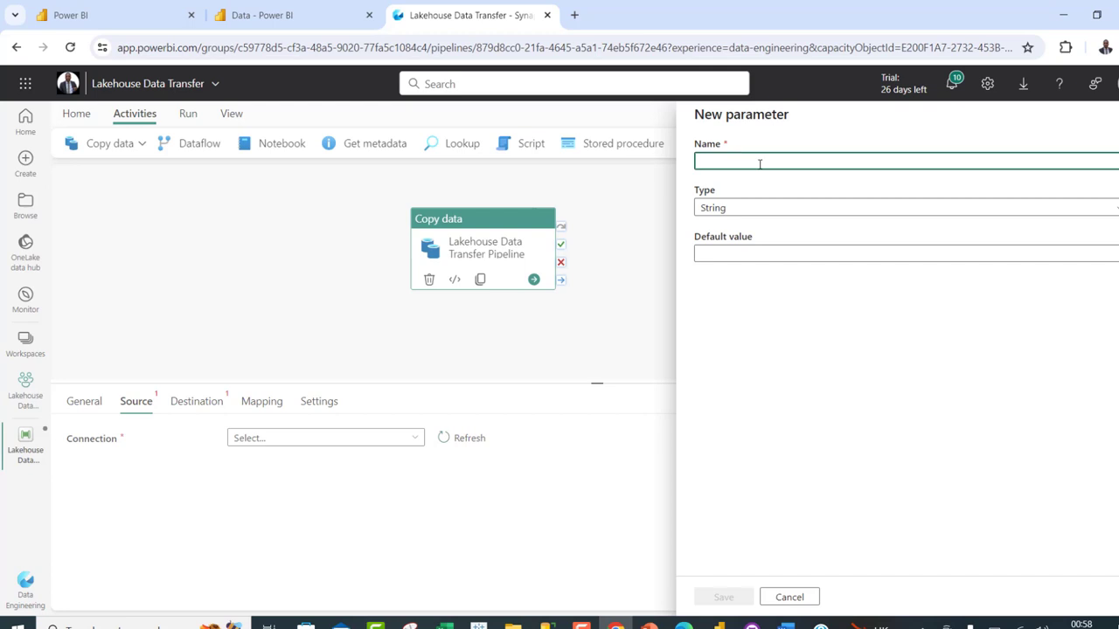
type("DataTransfer")
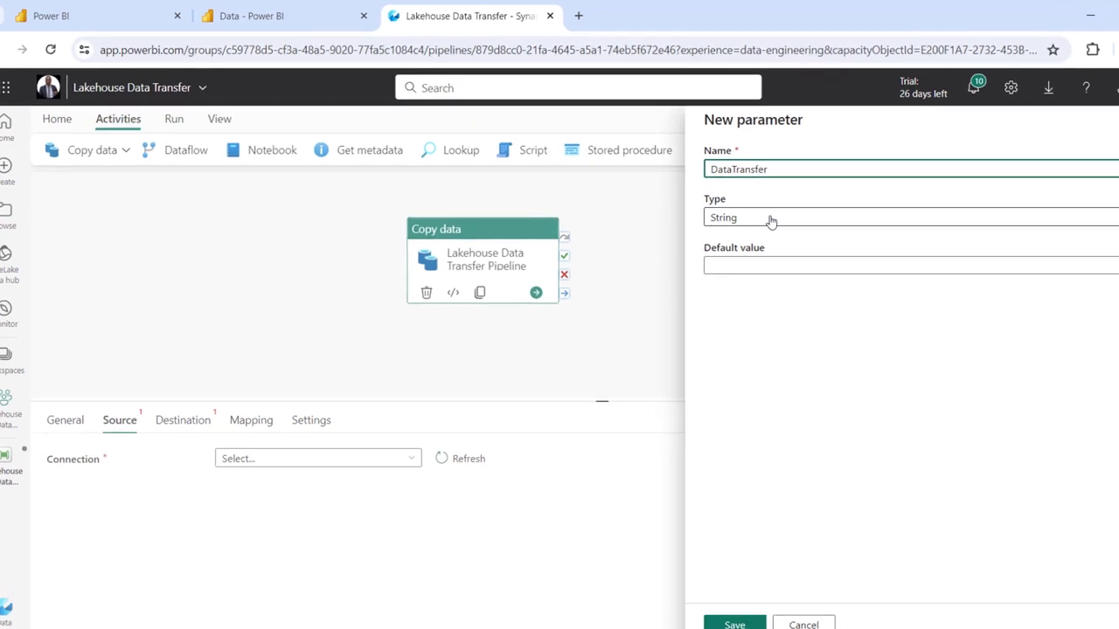
left_click(777, 262)
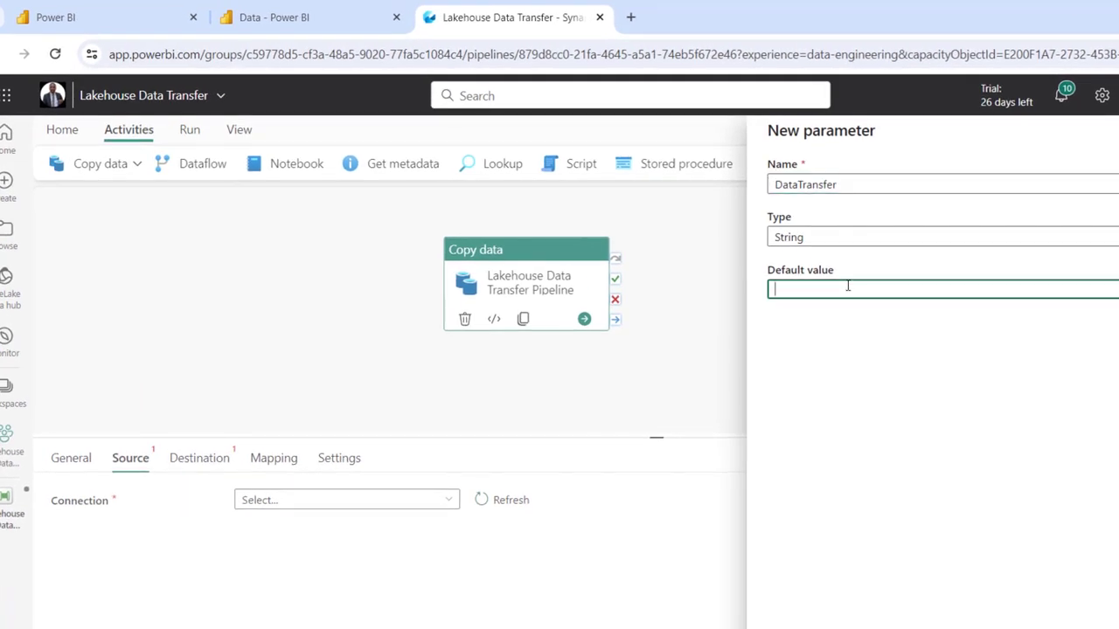
left_click(345, 11)
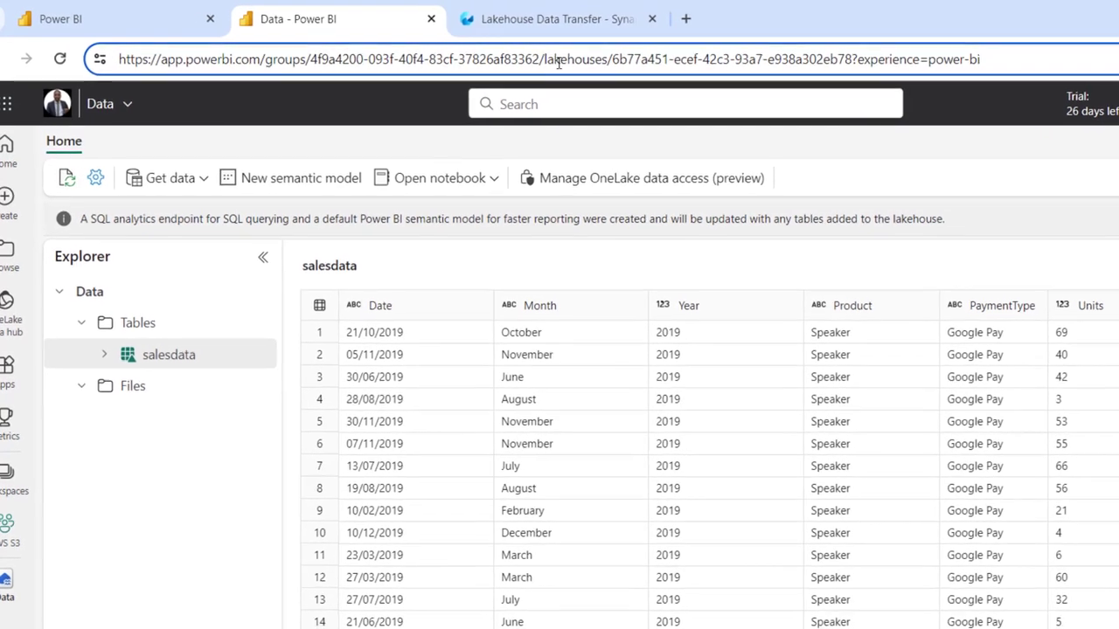
Copy the Data lakehouse ID from its web address and return to the parameter form
left_click(559, 63)
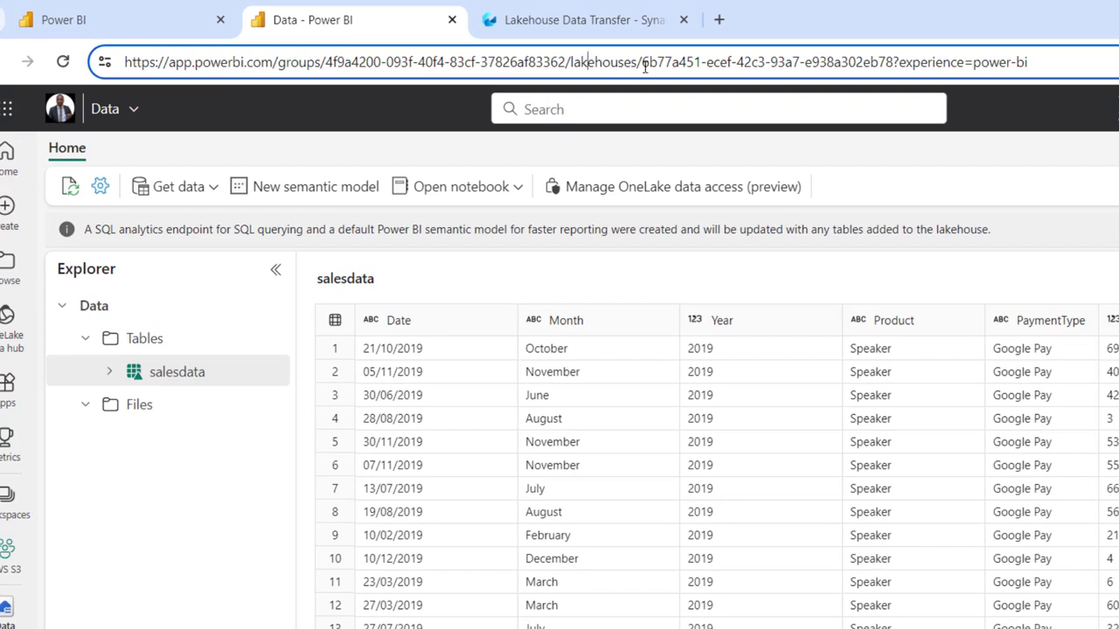
left_click_drag(644, 68, 896, 80)
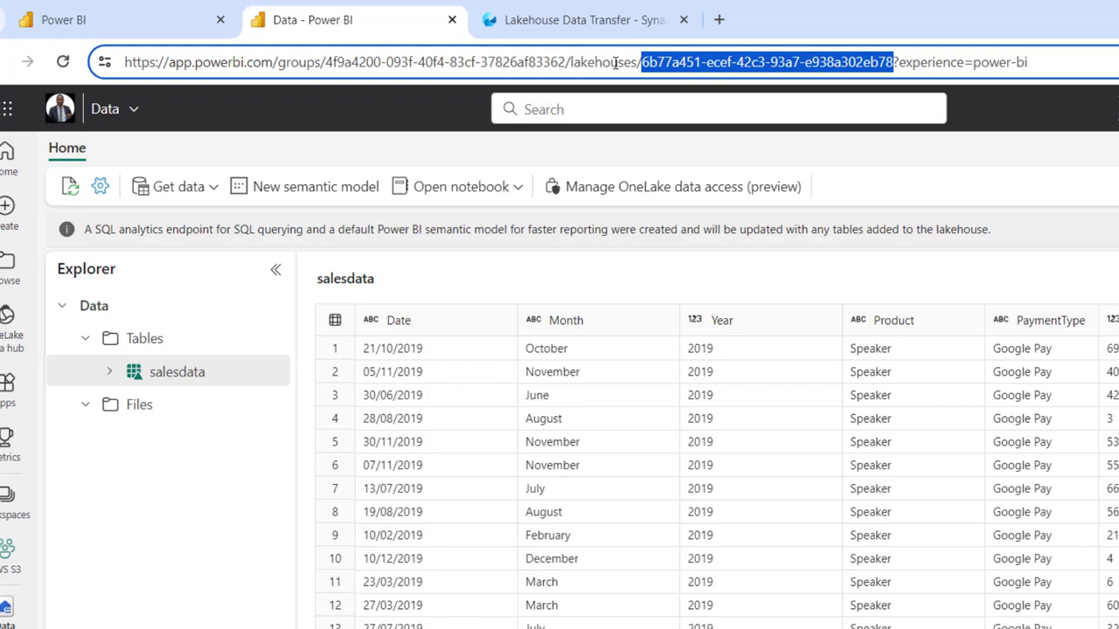
left_click(583, 19)
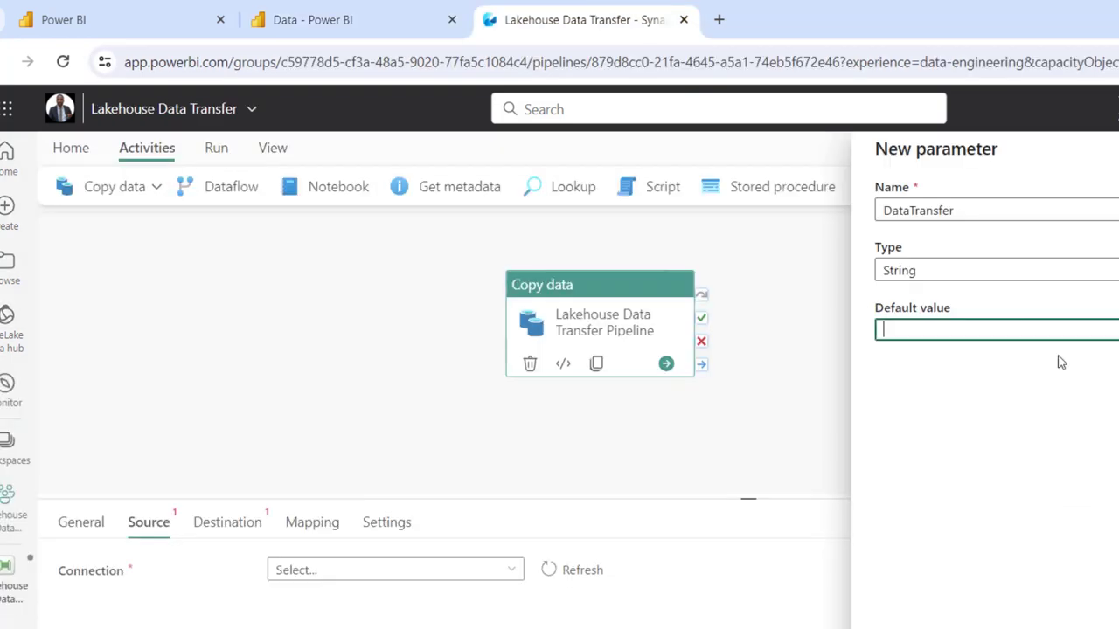
key("ctrl+v")
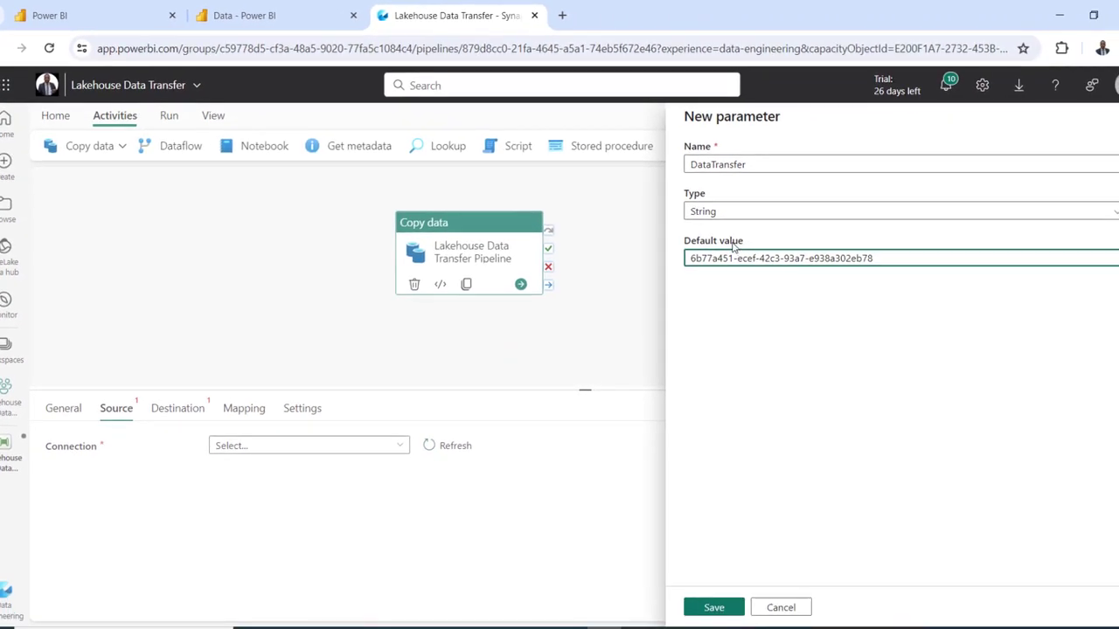
left_click(714, 608)
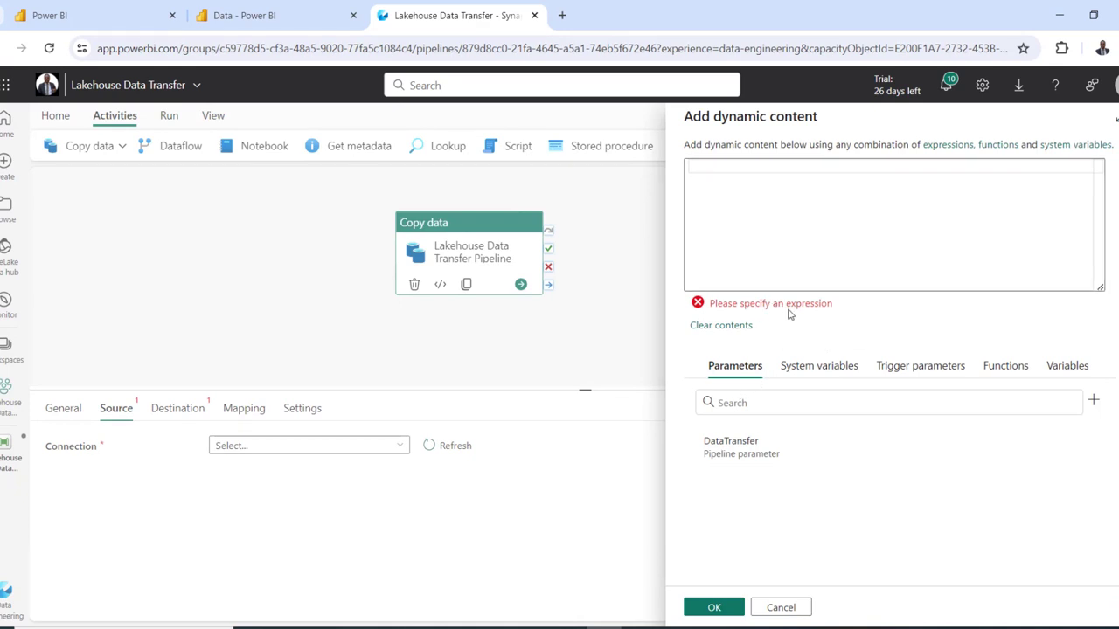
left_click(759, 457)
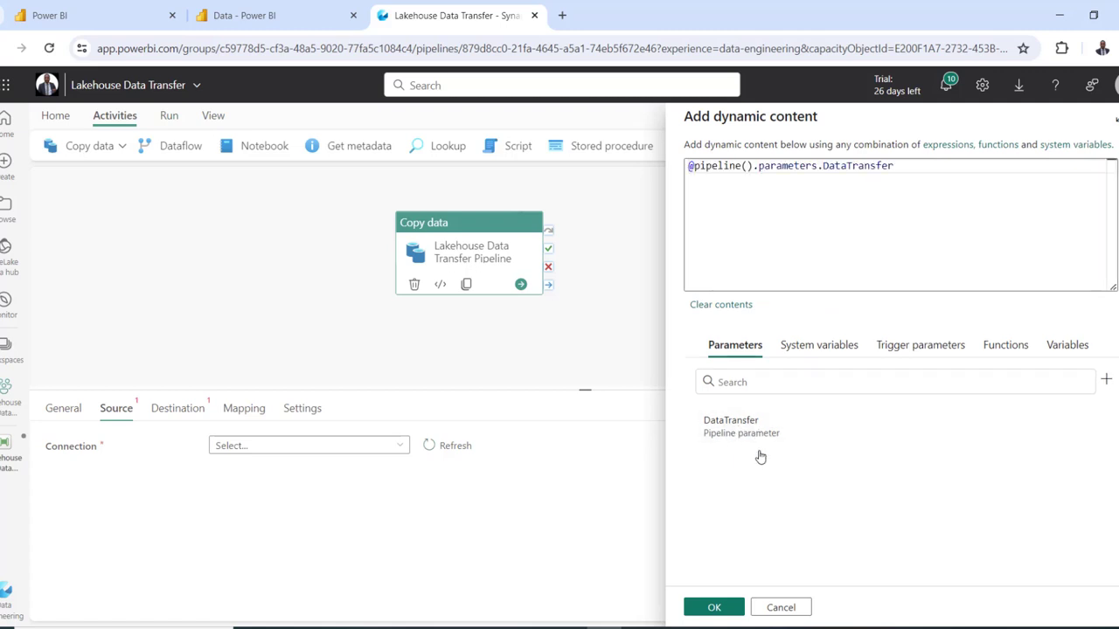
left_click(714, 607)
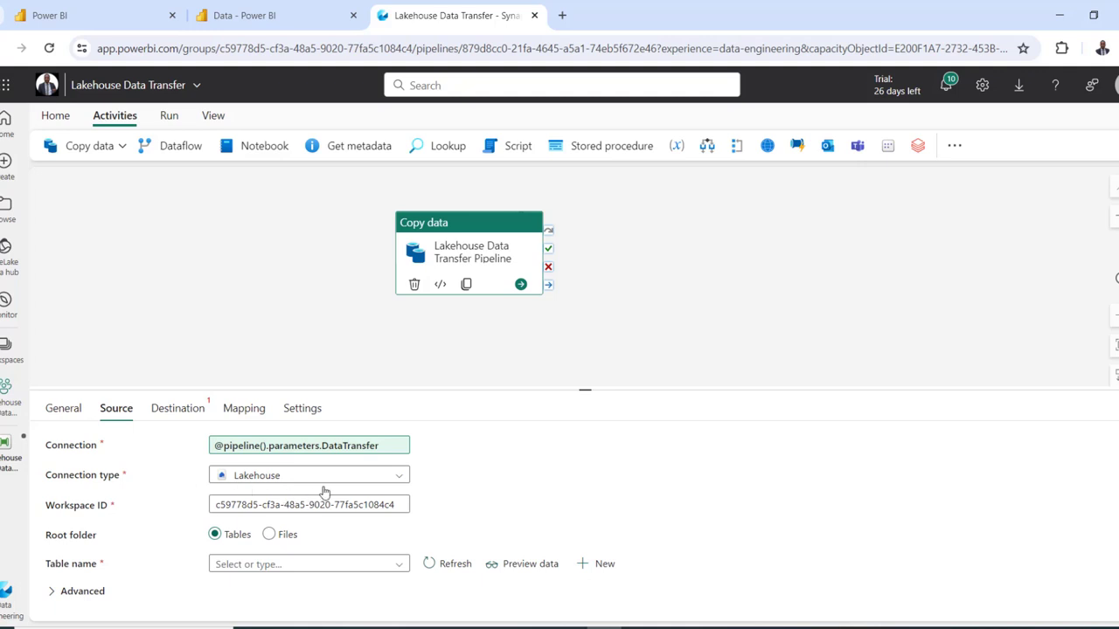
Replace the source Workspace ID with the AWS S3 workspace ID and refresh the table list
left_click(220, 507)
key("ctrl+a")
key("BackSpace")
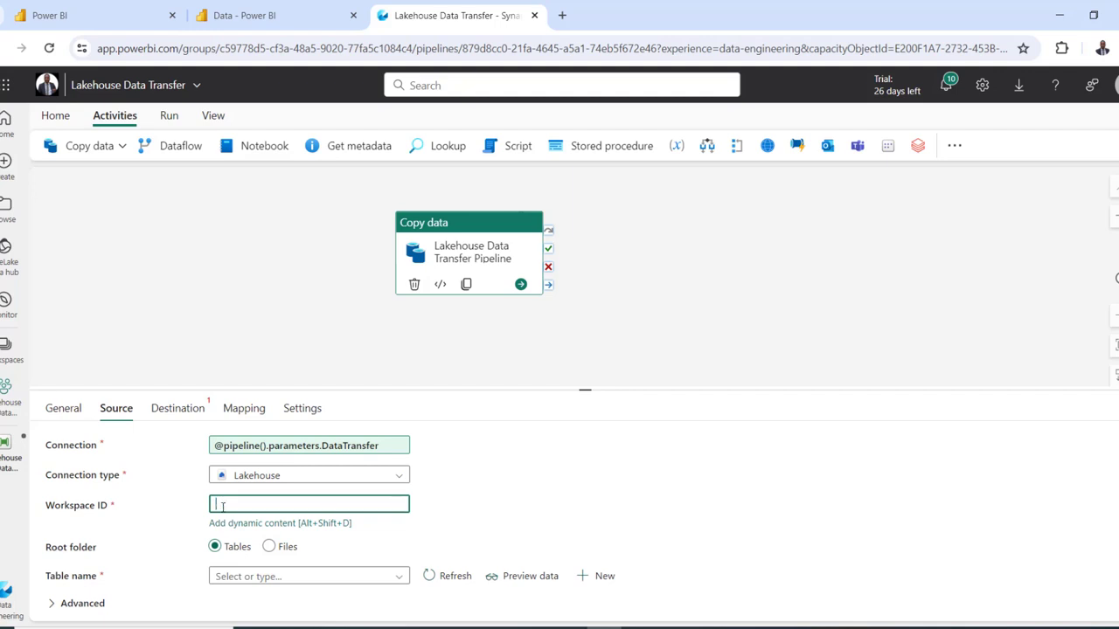
left_click(145, 12)
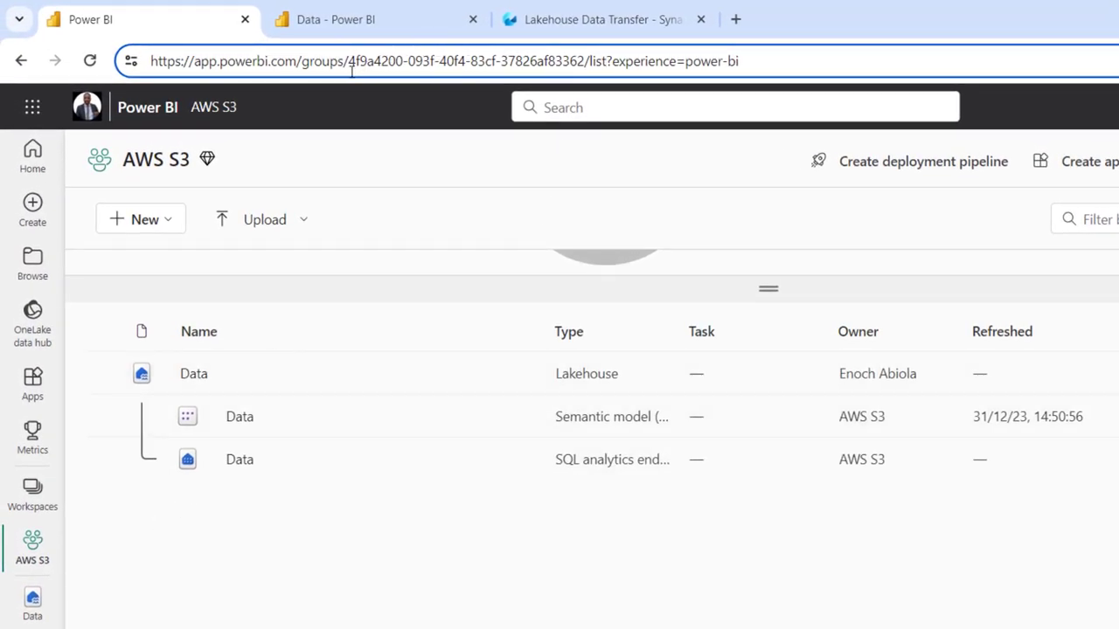
left_click_drag(350, 63, 584, 71)
key("ctrl+c")
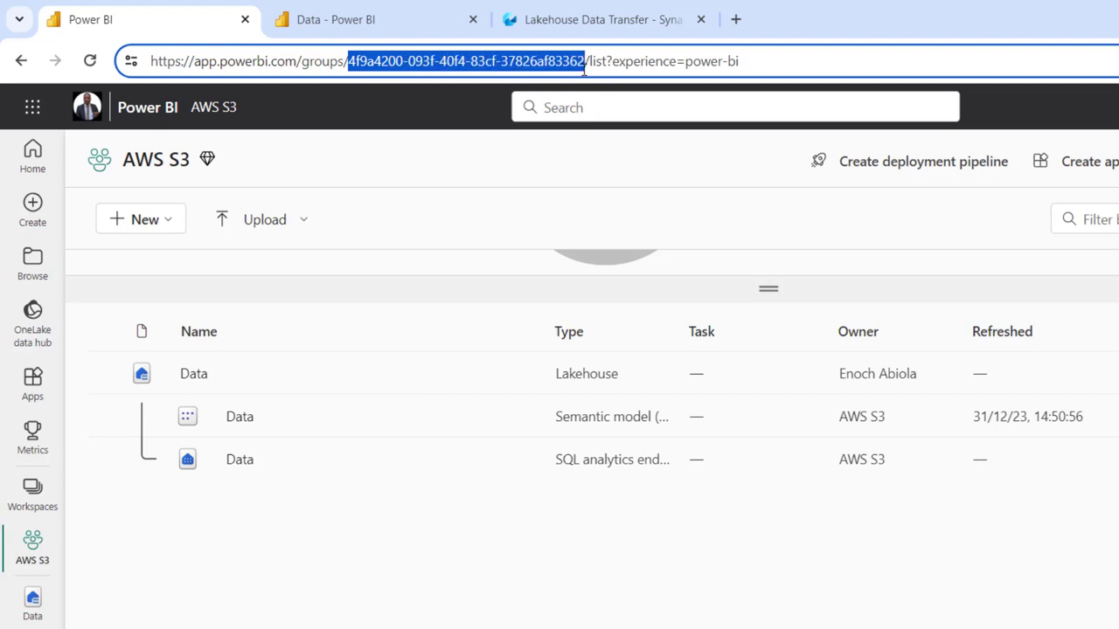
left_click(603, 19)
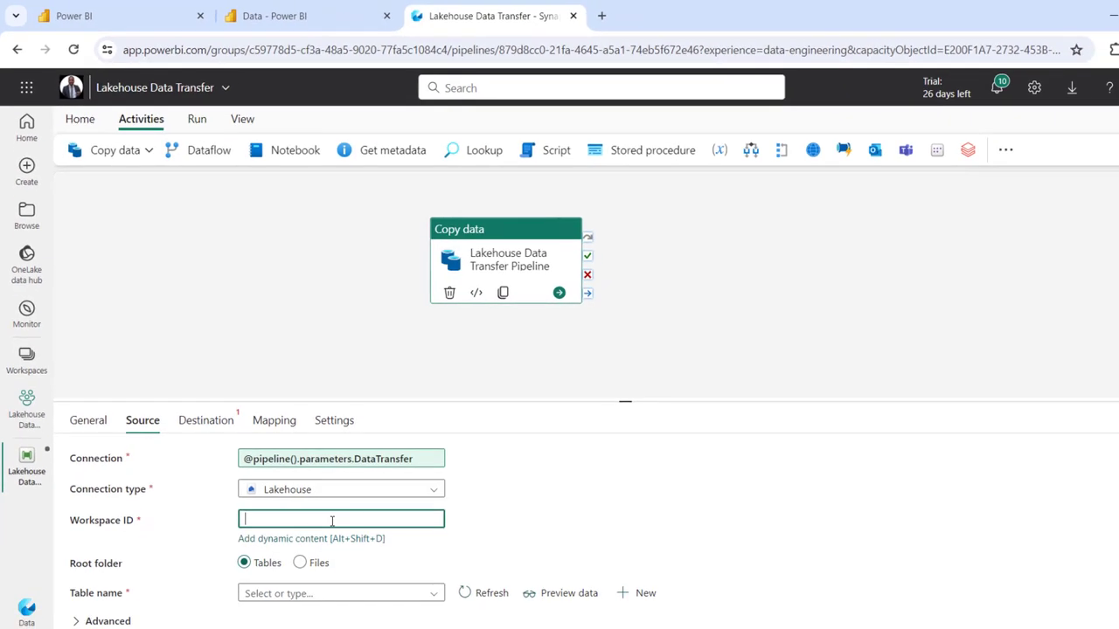
key("ctrl+v")
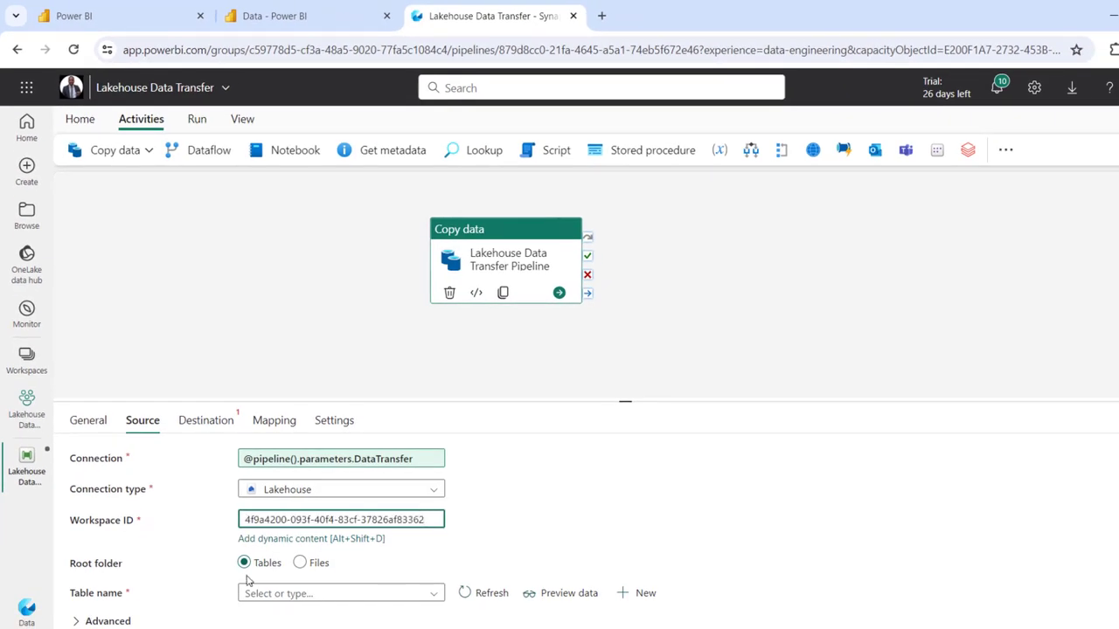
left_click(489, 593)
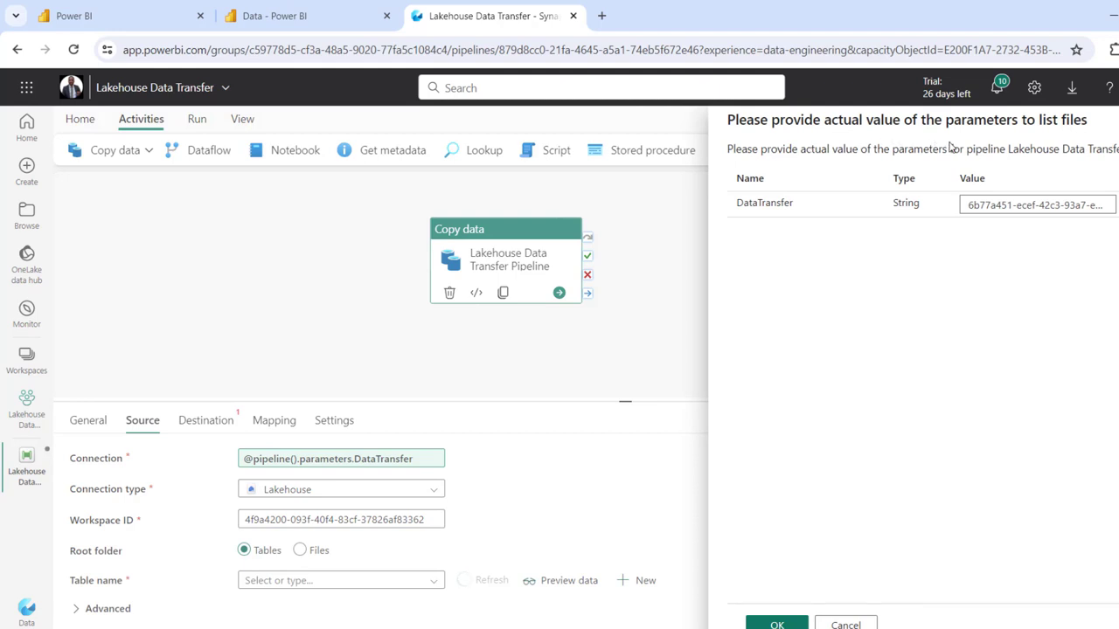
Select salesdata as the source table name
left_click(777, 624)
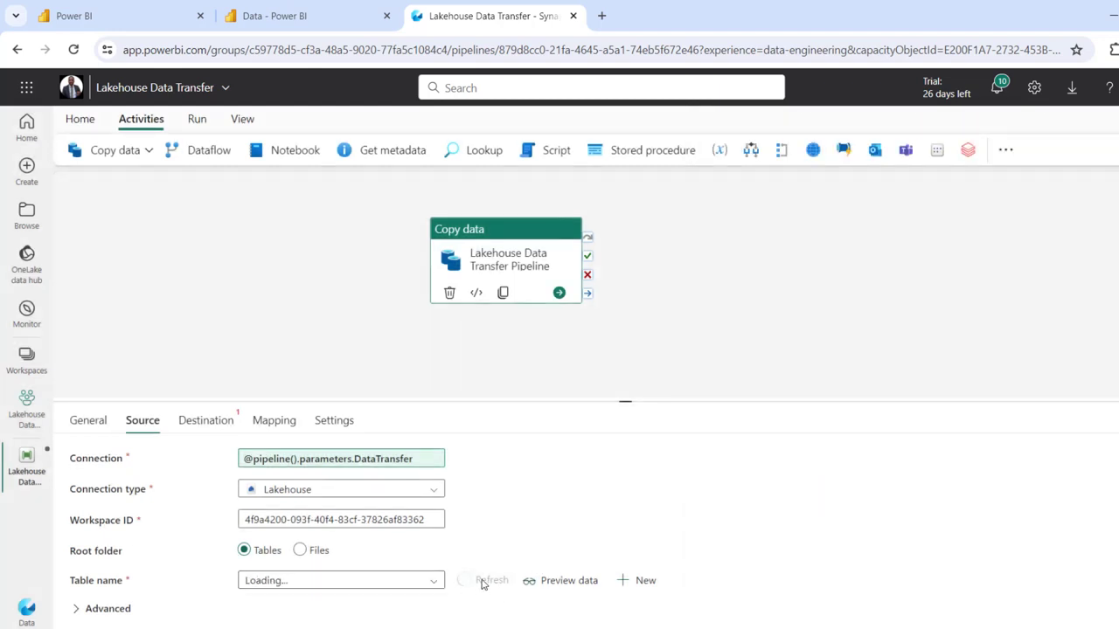
left_click(292, 7)
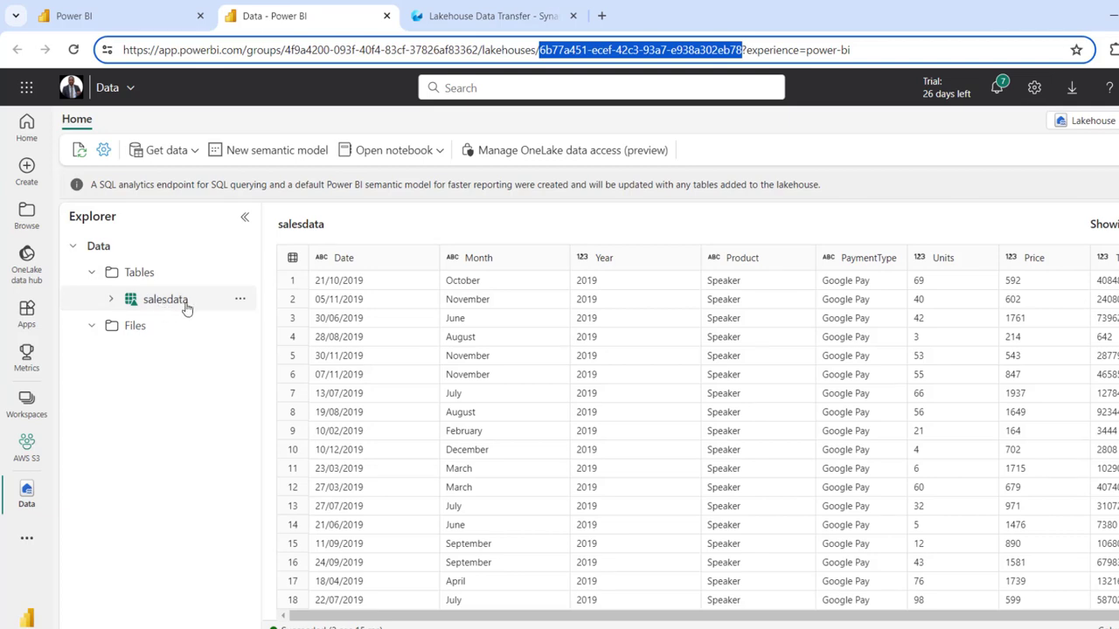
left_click(489, 16)
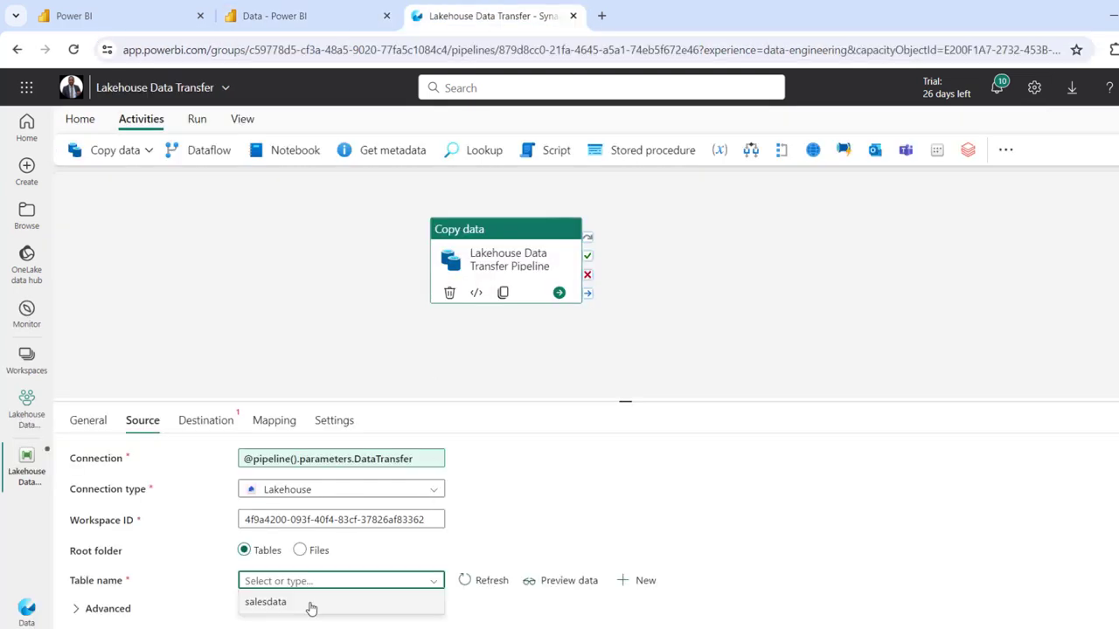
left_click(266, 603)
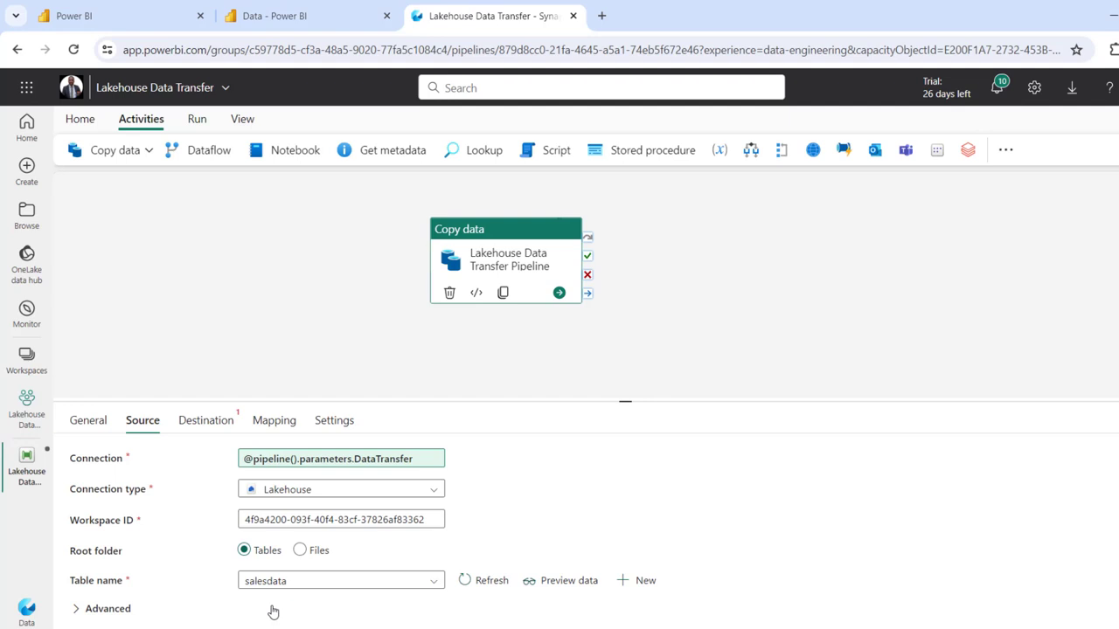
Preview the salesdata source rows and compare them with the lakehouse table
left_click(564, 581)
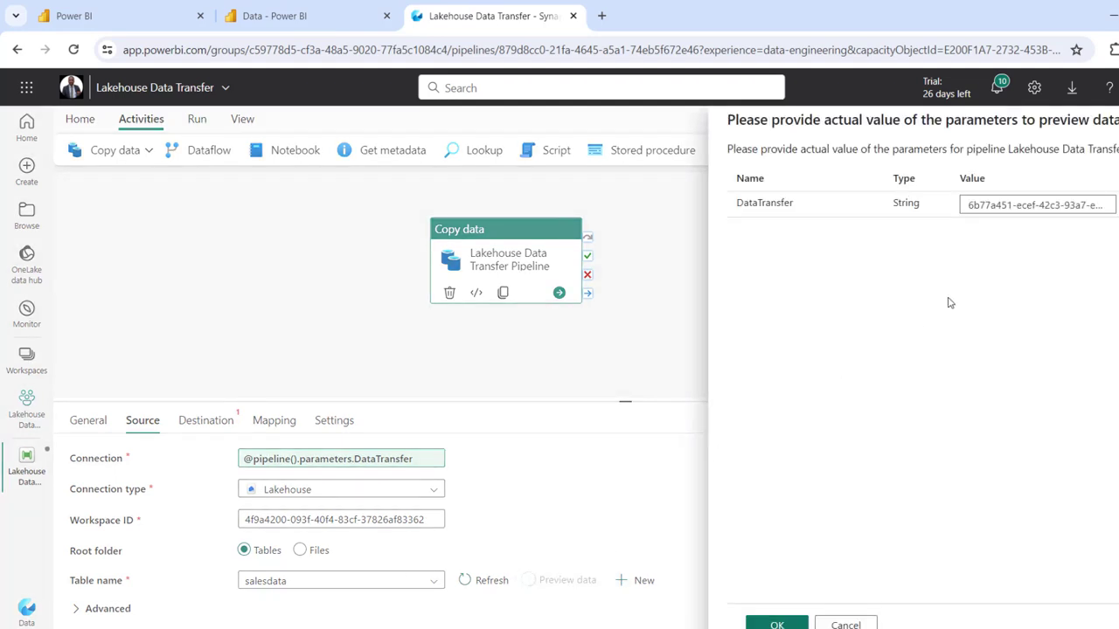
left_click(777, 625)
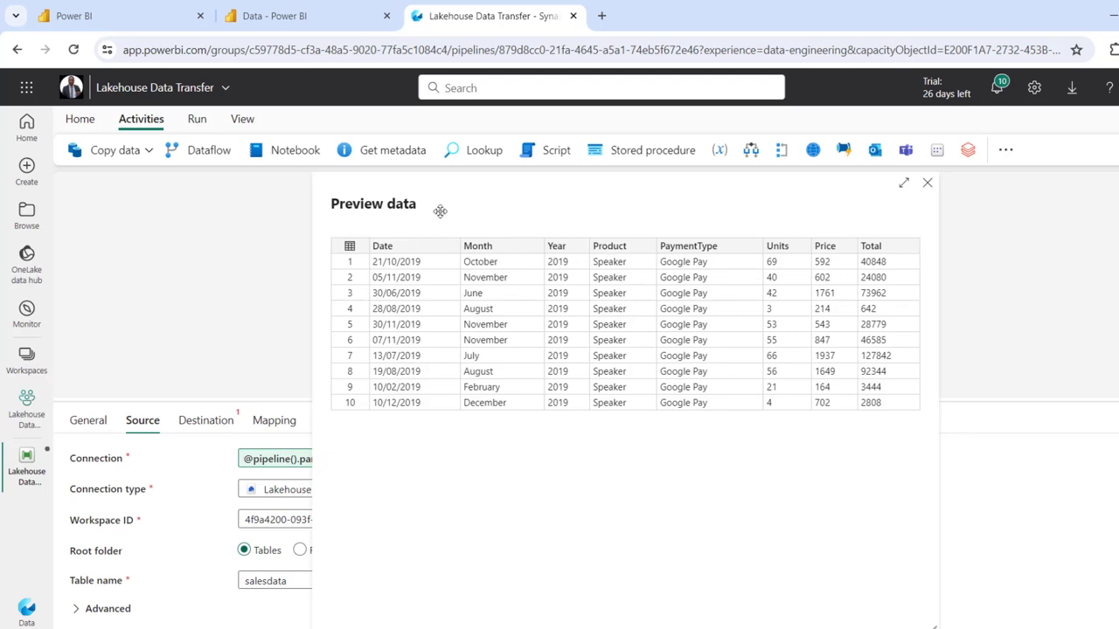
key("ctrl+shift+Tab")
left_click_drag(447, 624, 852, 623)
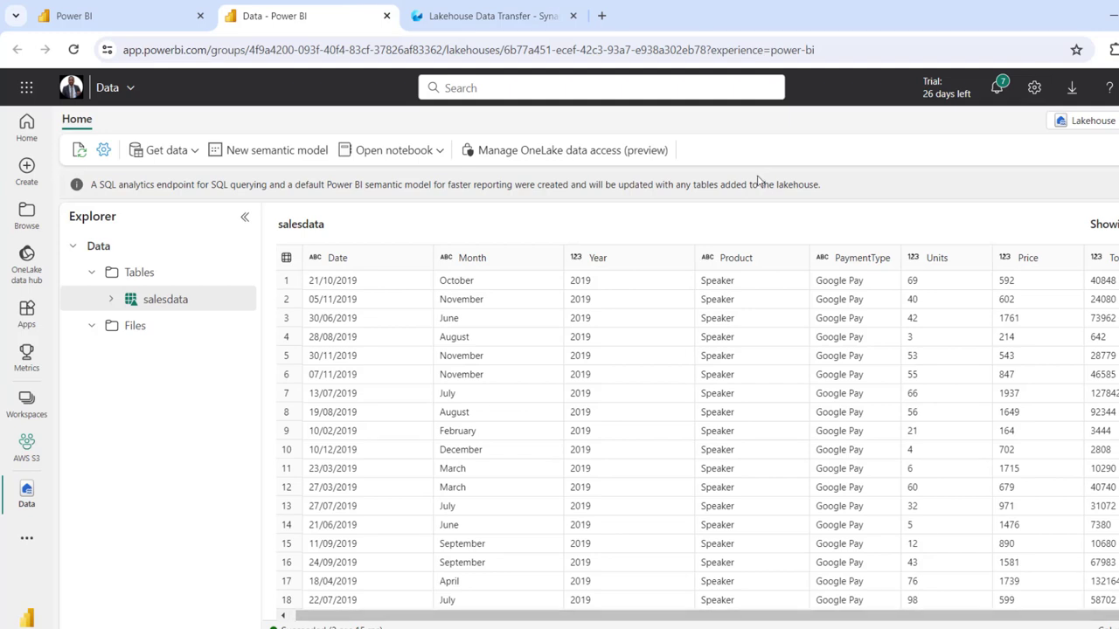
left_click(459, 12)
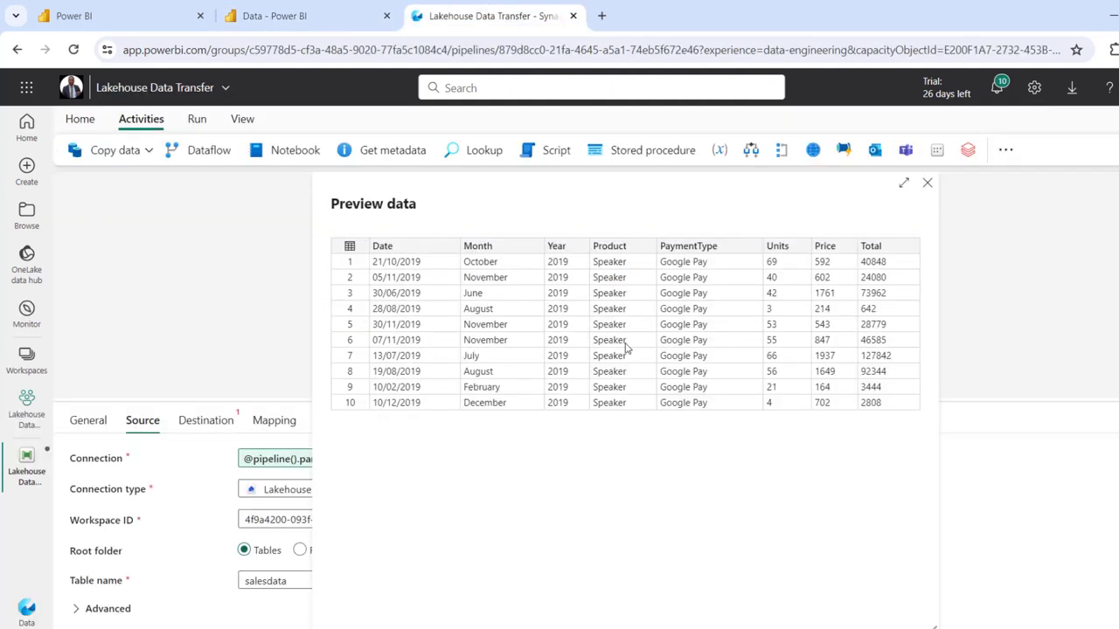
left_click(927, 183)
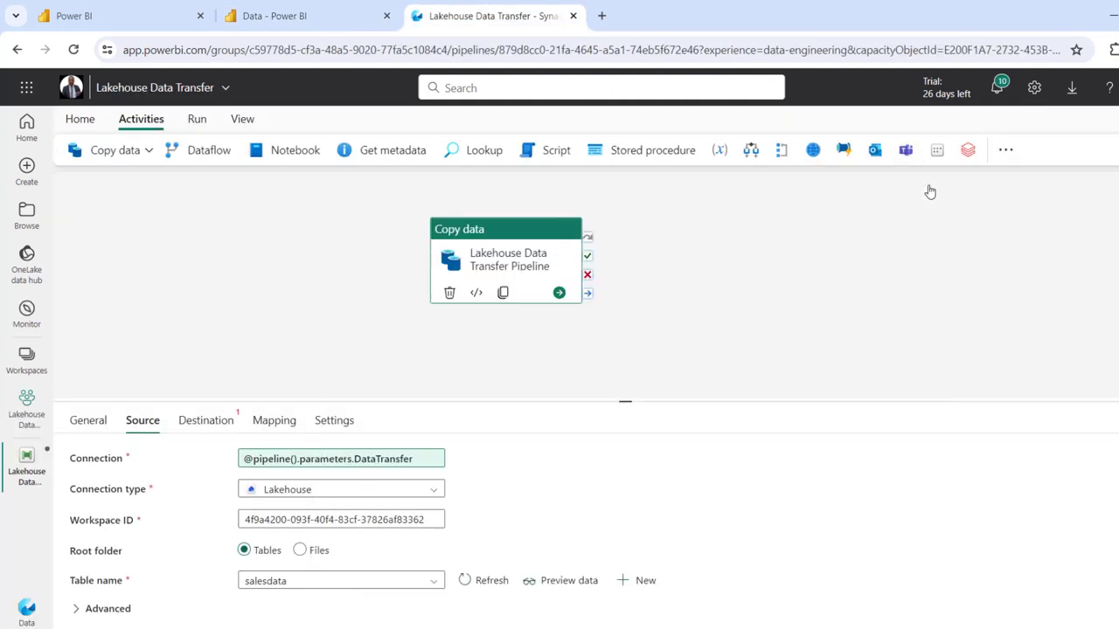
left_click(206, 421)
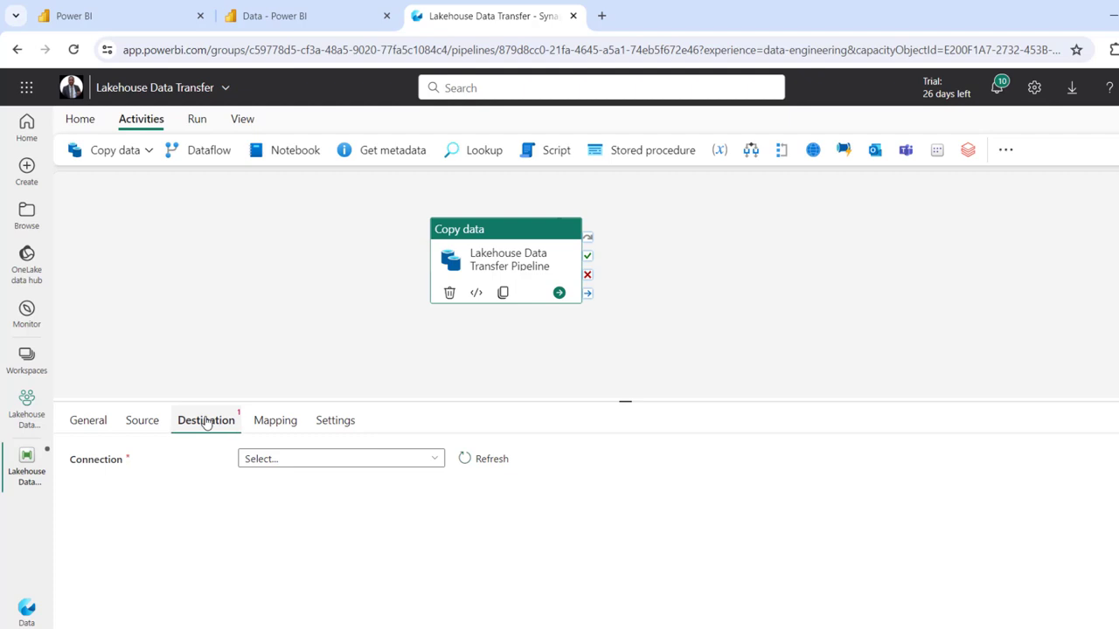
Create and connect a new lakehouse named SalesDataLH as the copy destination
left_click(437, 461)
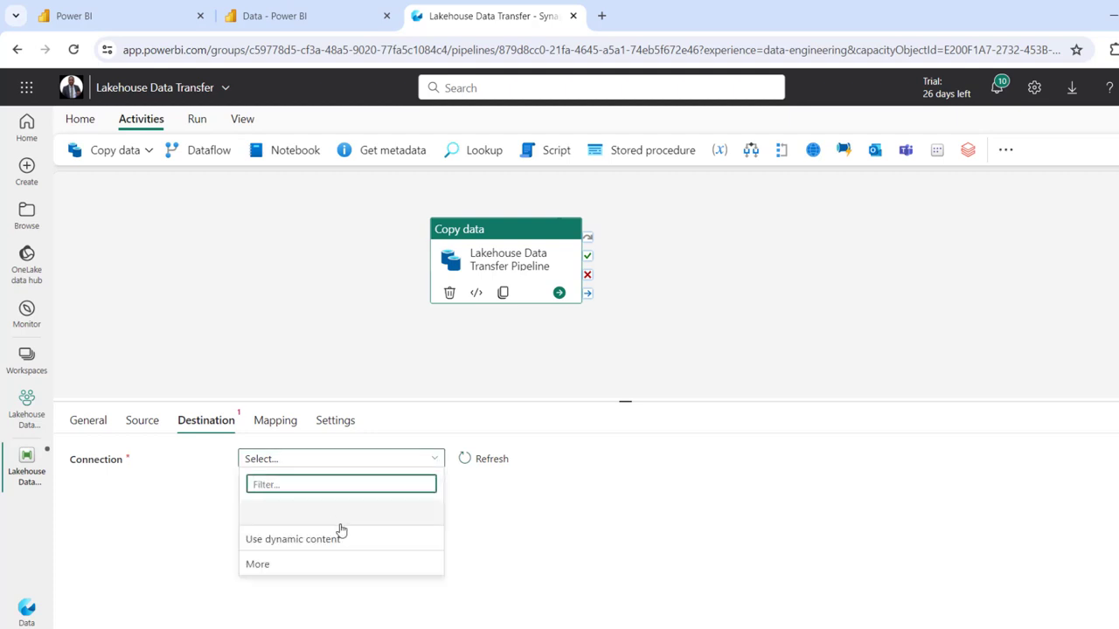
left_click(267, 566)
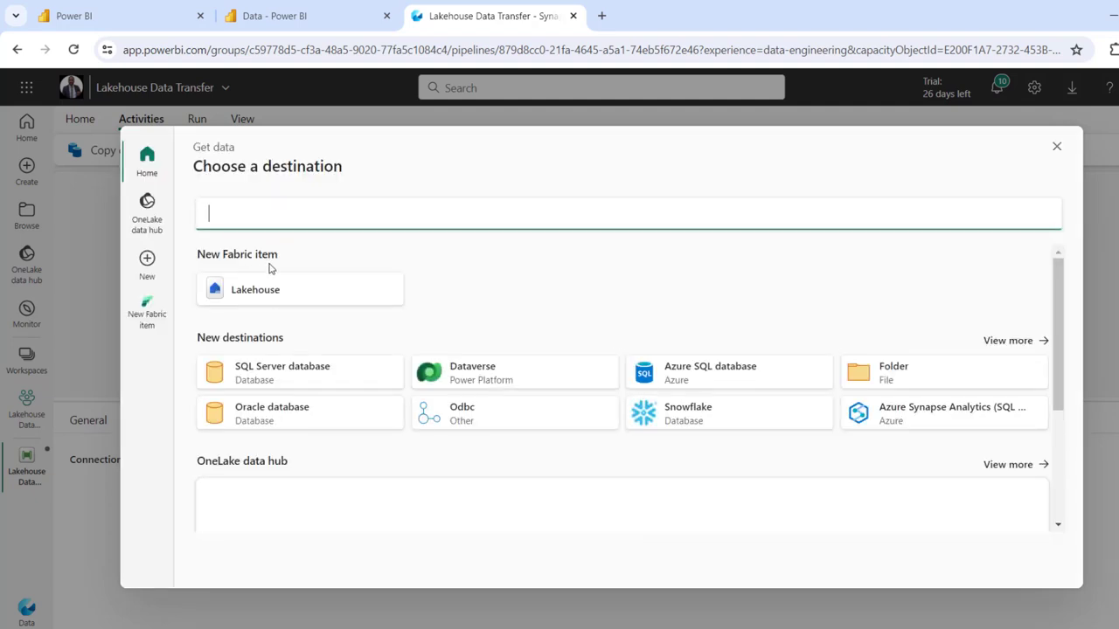
left_click(256, 291)
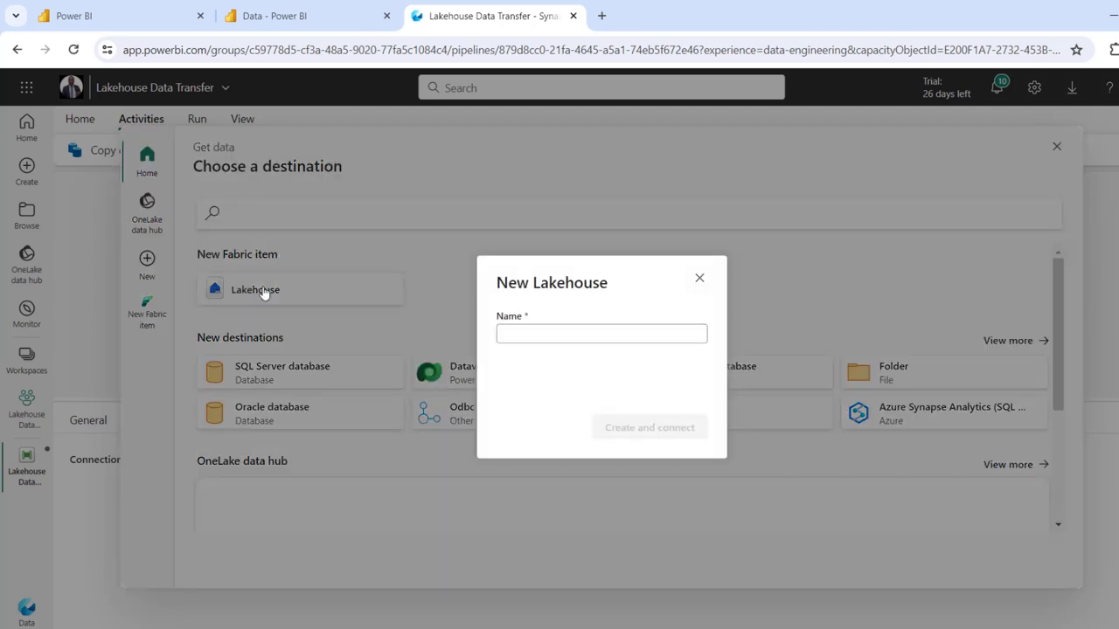
left_click(533, 334)
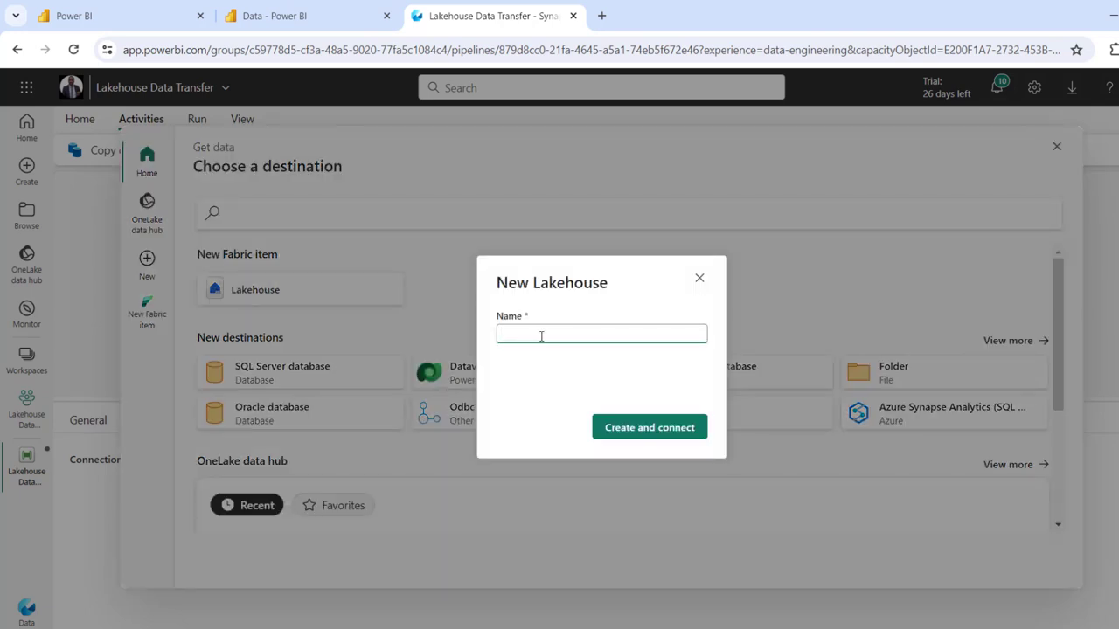
type("SalesDataLH")
left_click(637, 428)
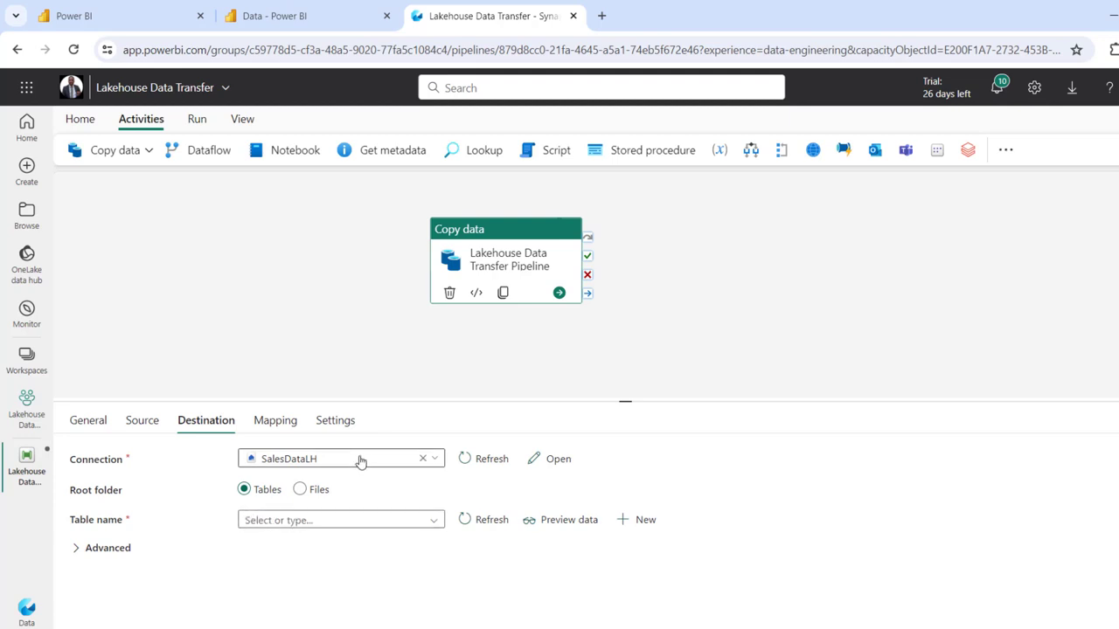
Create the new destination table NewSalesDataTranferred
left_click(643, 522)
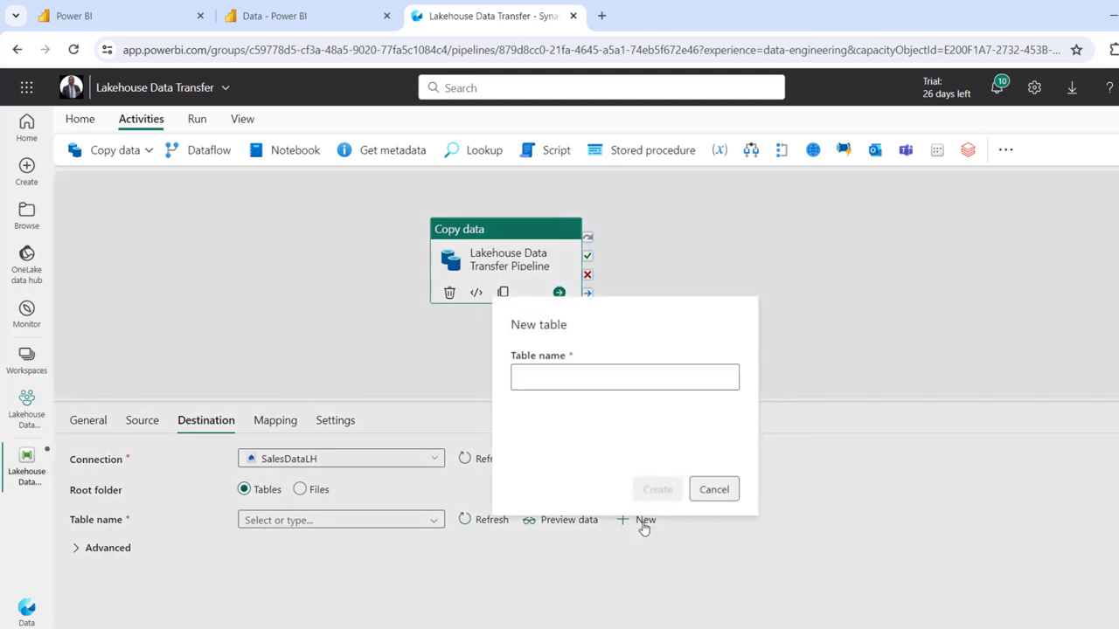
left_click(557, 378)
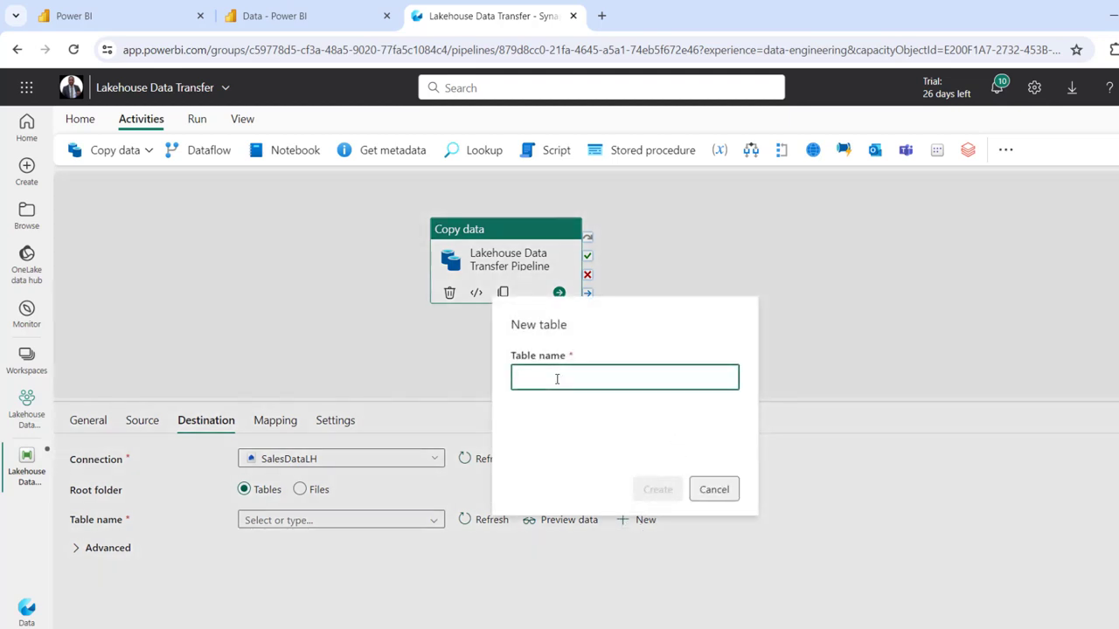
type("NewSalesDataTranfered")
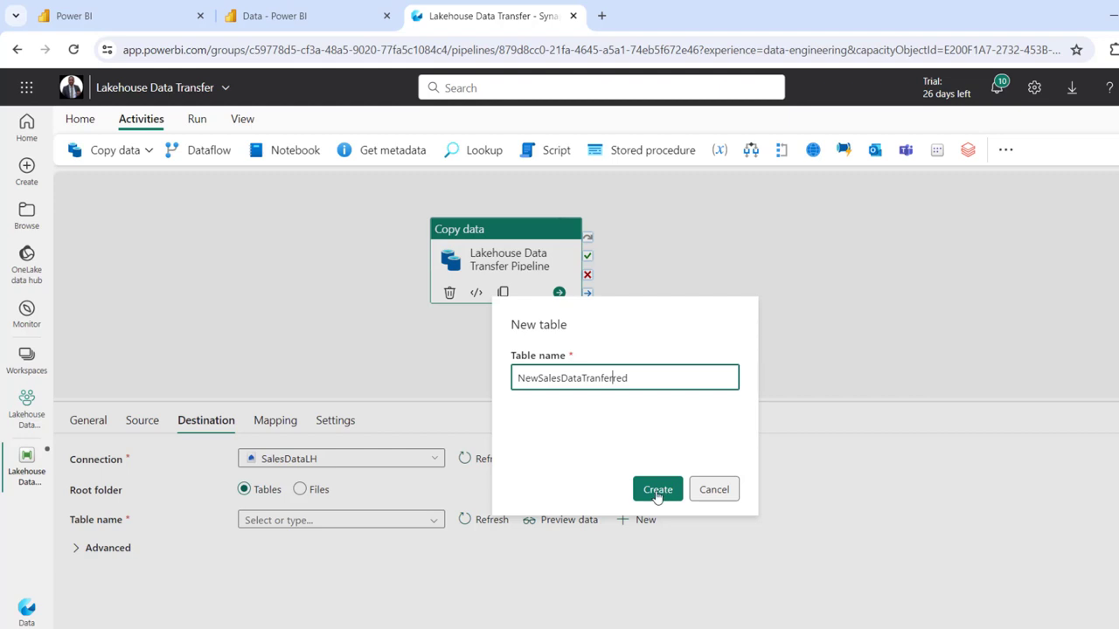
left_click(657, 489)
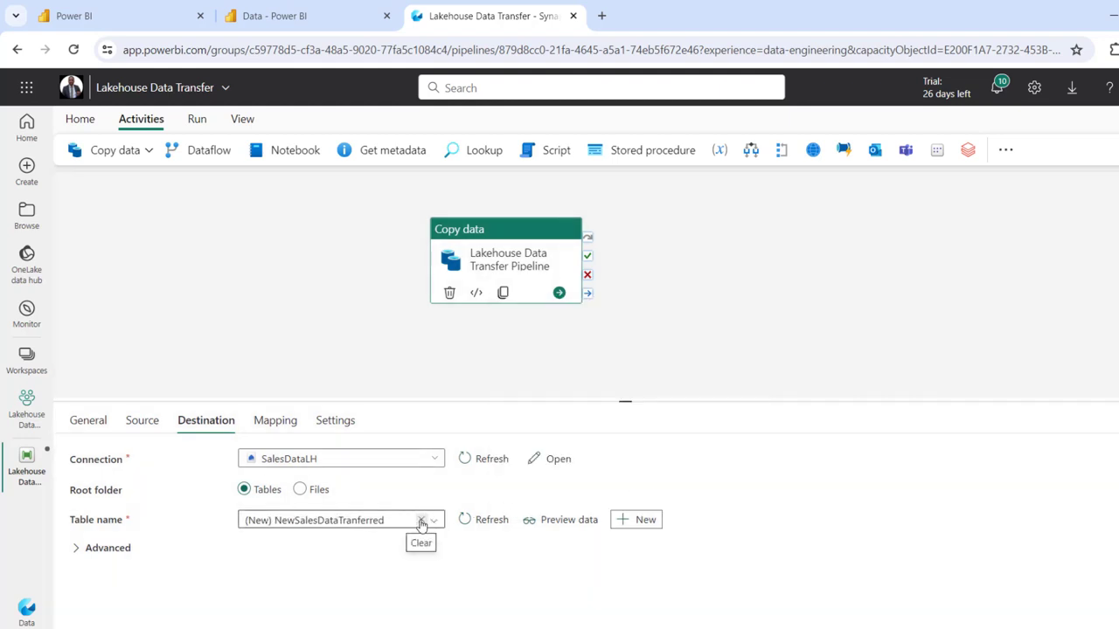
left_click(79, 122)
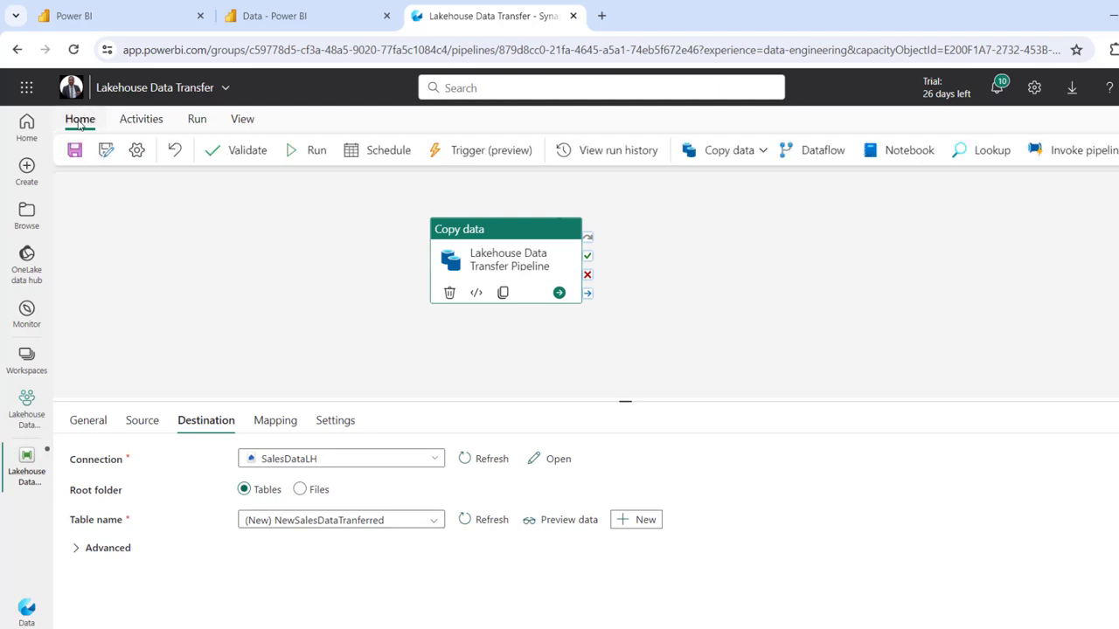
Validate the Lakehouse Data Transfer pipeline, then save and run it with the DataTransfer parameter
left_click(242, 150)
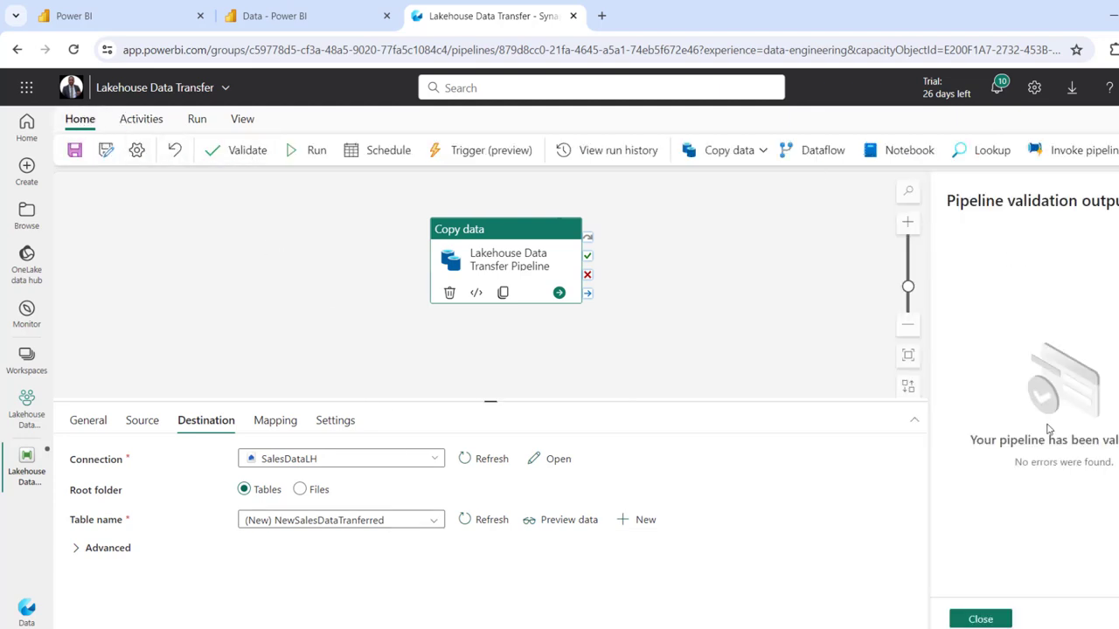
left_click(981, 619)
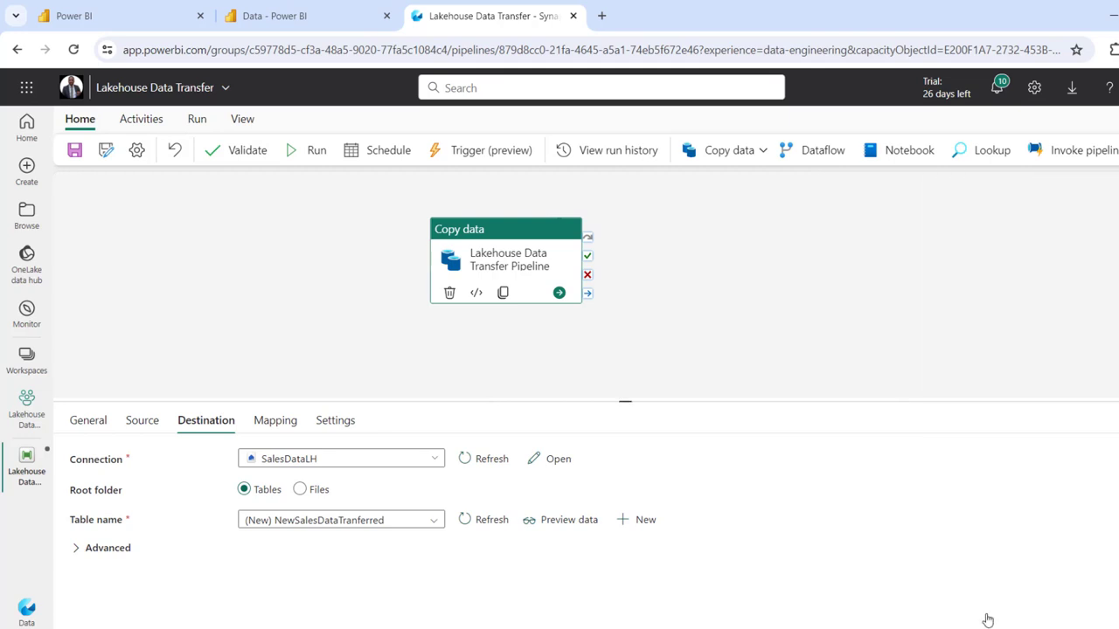
left_click(316, 152)
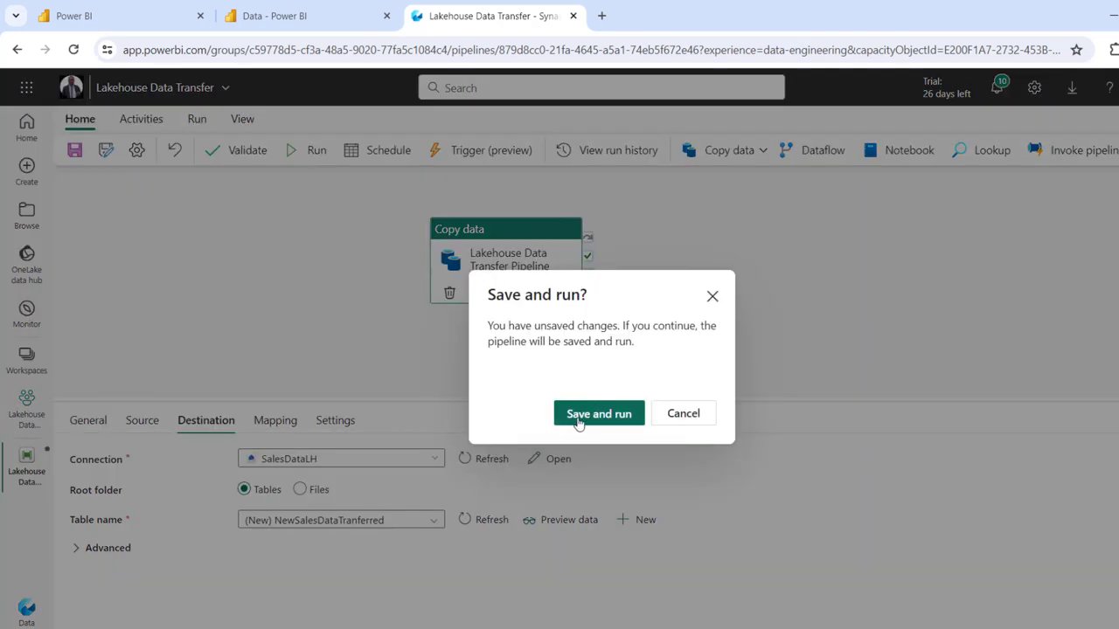
left_click(625, 418)
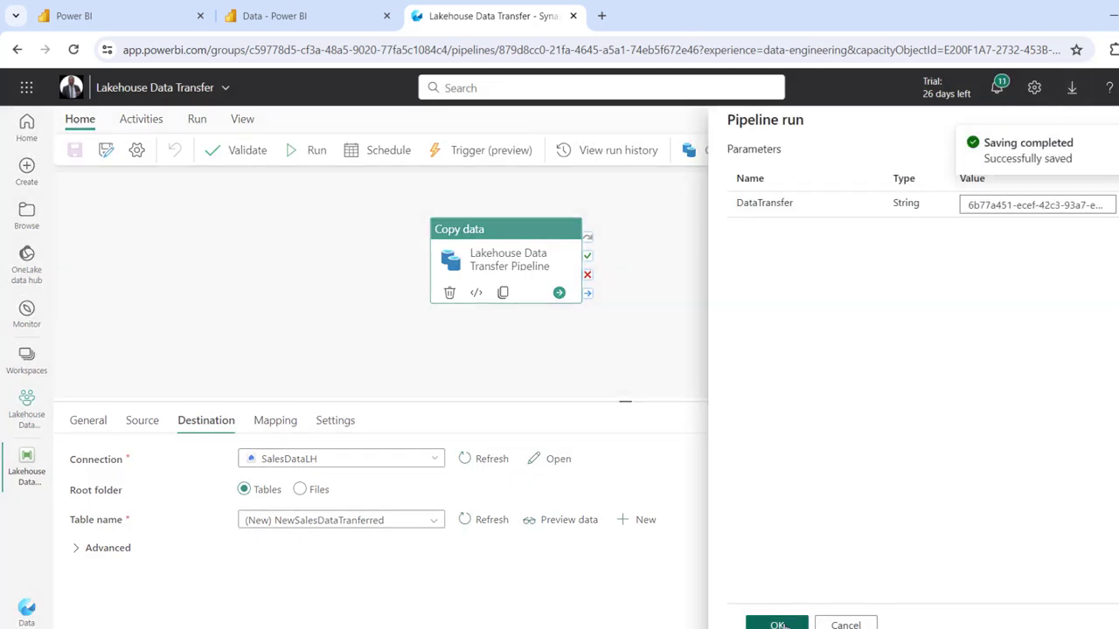
left_click(784, 624)
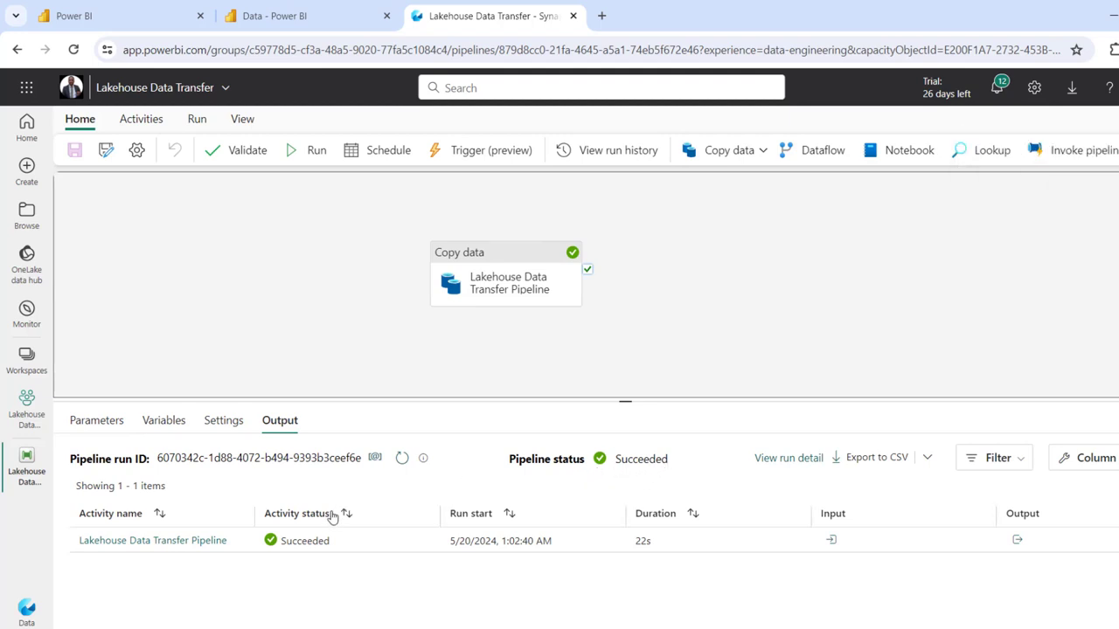
left_click(140, 540)
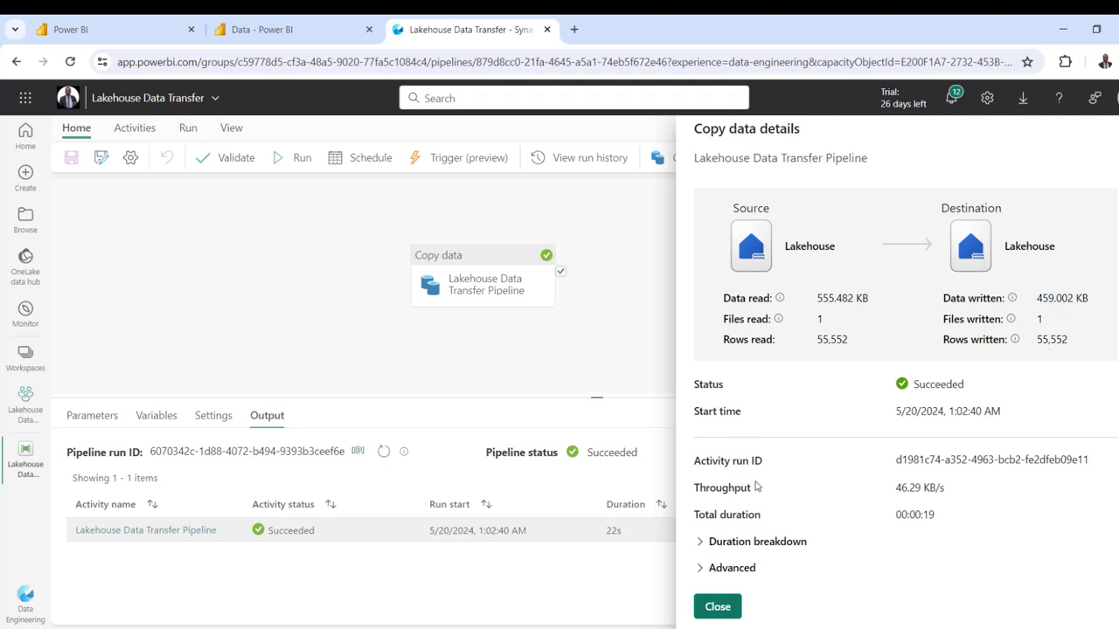
left_click(718, 606)
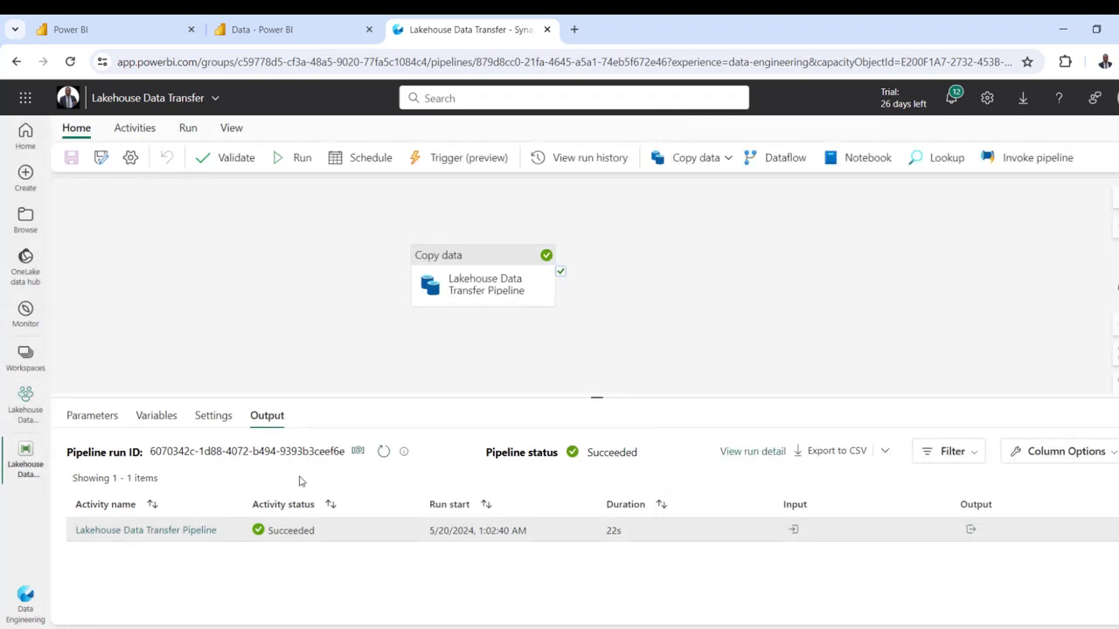
left_click(25, 406)
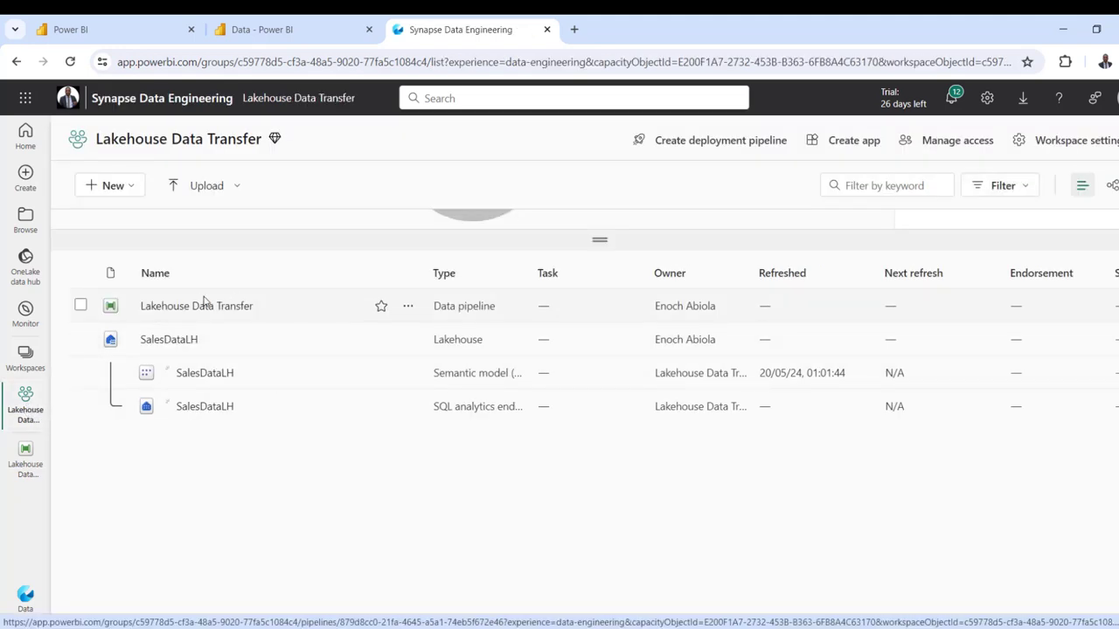
Open SalesDataLH to preview the NewSalesDataTranferred table and expand its Lakehouse view dropdown
left_click(171, 340)
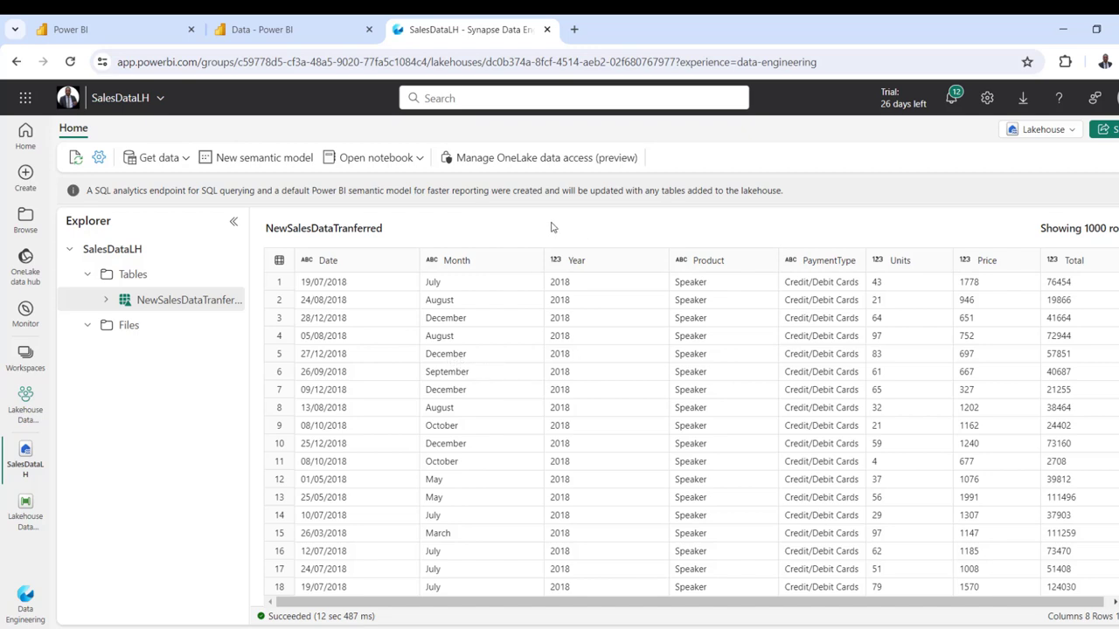
left_click(1044, 130)
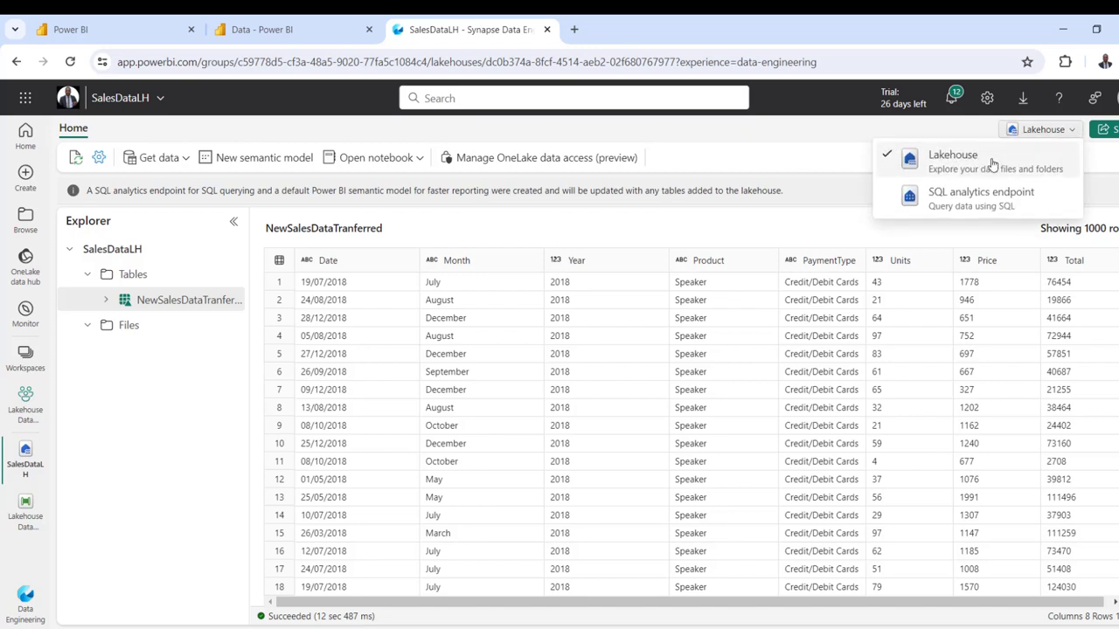